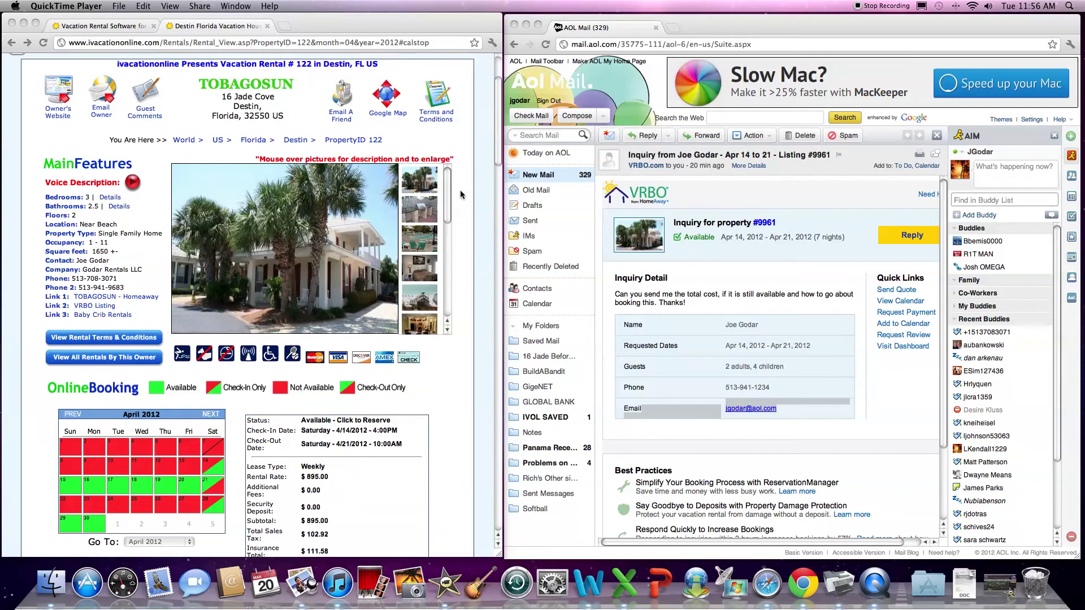
scroll(464, 198, up, 5)
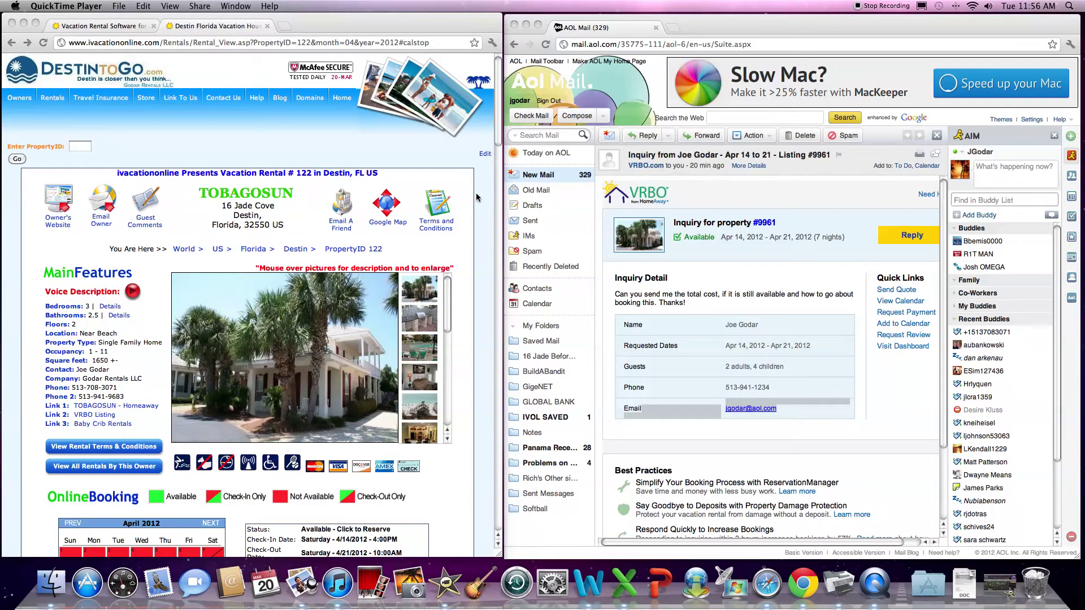
Step: Scroll rental #122's listing down to its April 2012 OnlineBooking calendar
scroll(480, 195, down, 2)
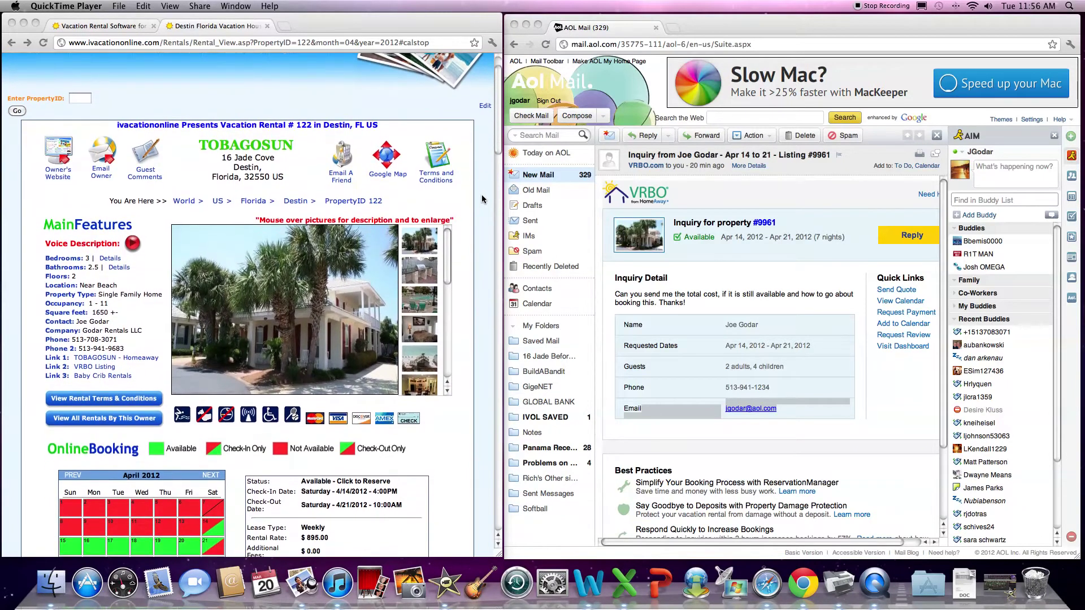
scroll(481, 199, down, 2)
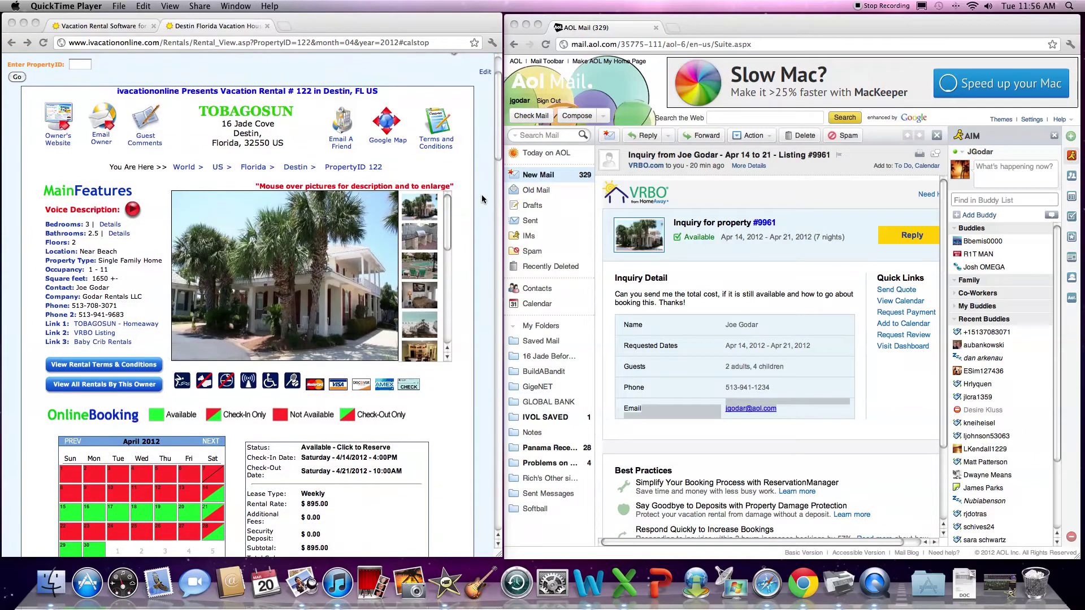
scroll(482, 199, down, 5)
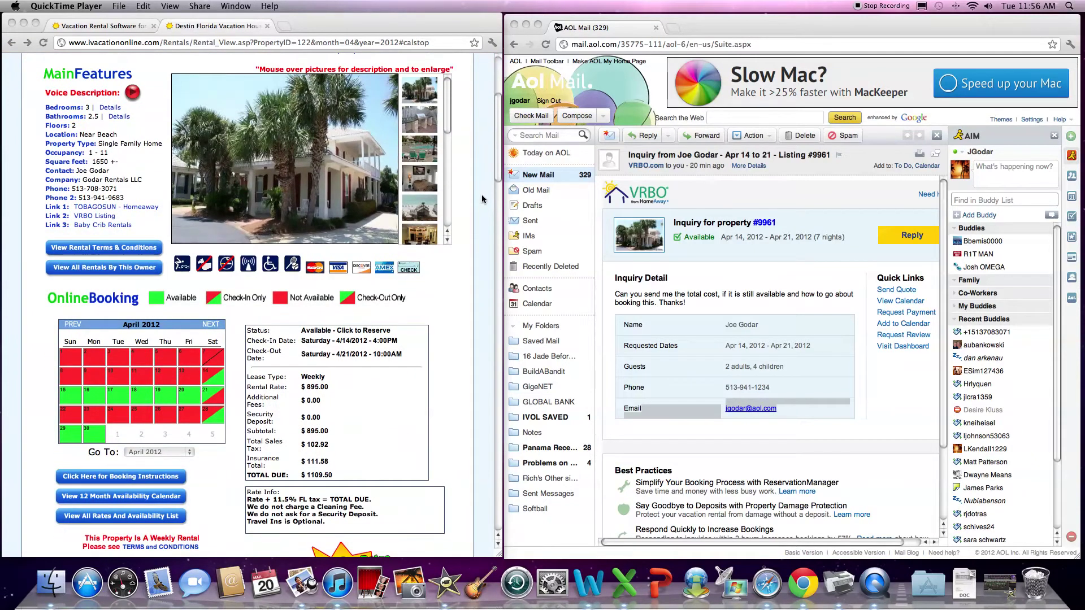
click(145, 395)
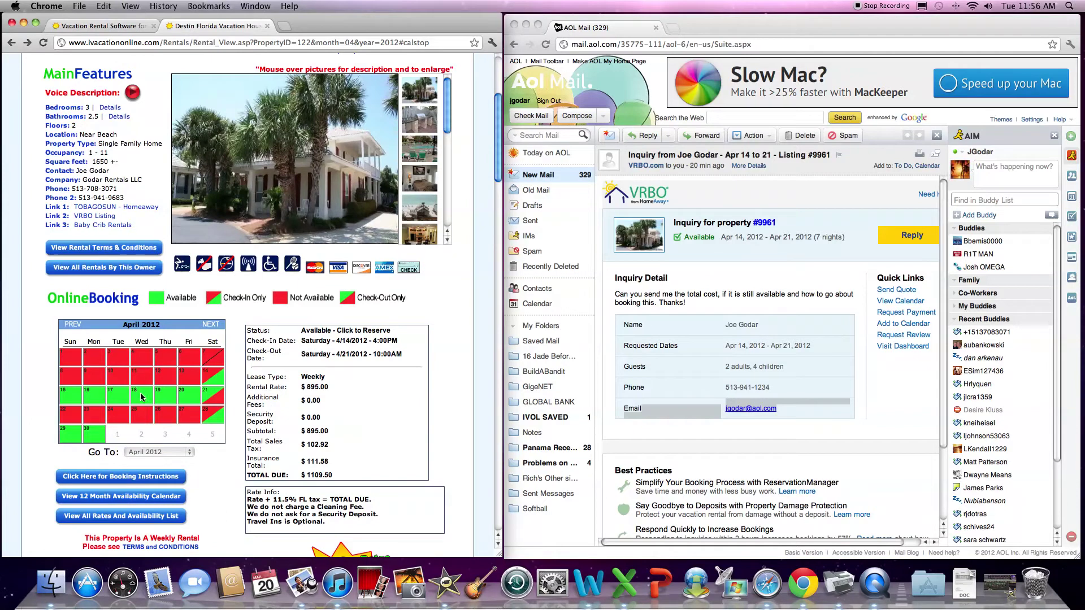
Step: Start booking the April 14–21 week and review its $1,109.52 fees with travel insurance
click(145, 397)
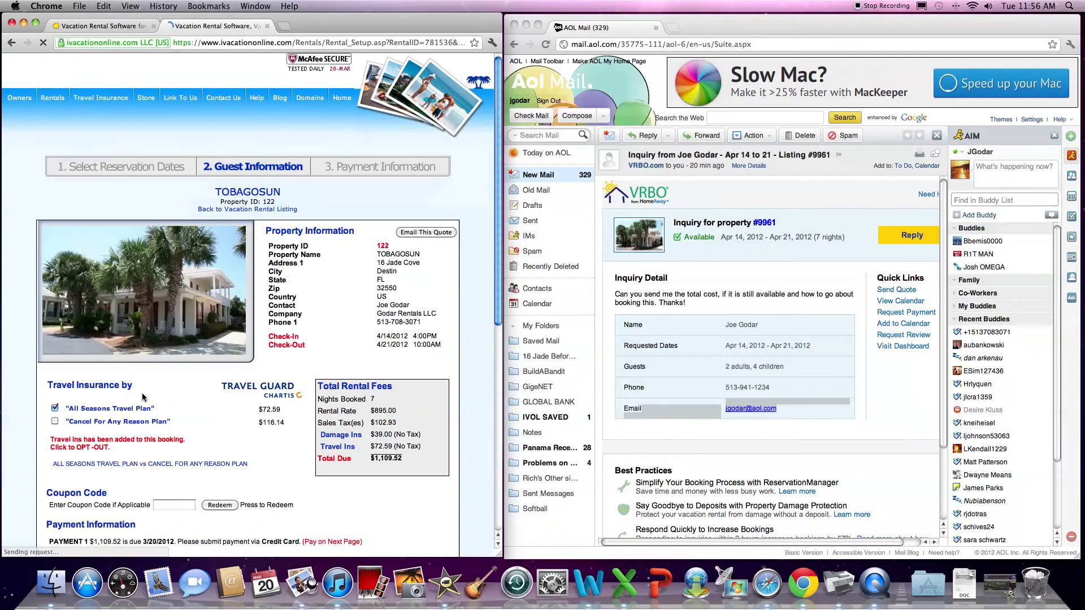
scroll(184, 383, down, 3)
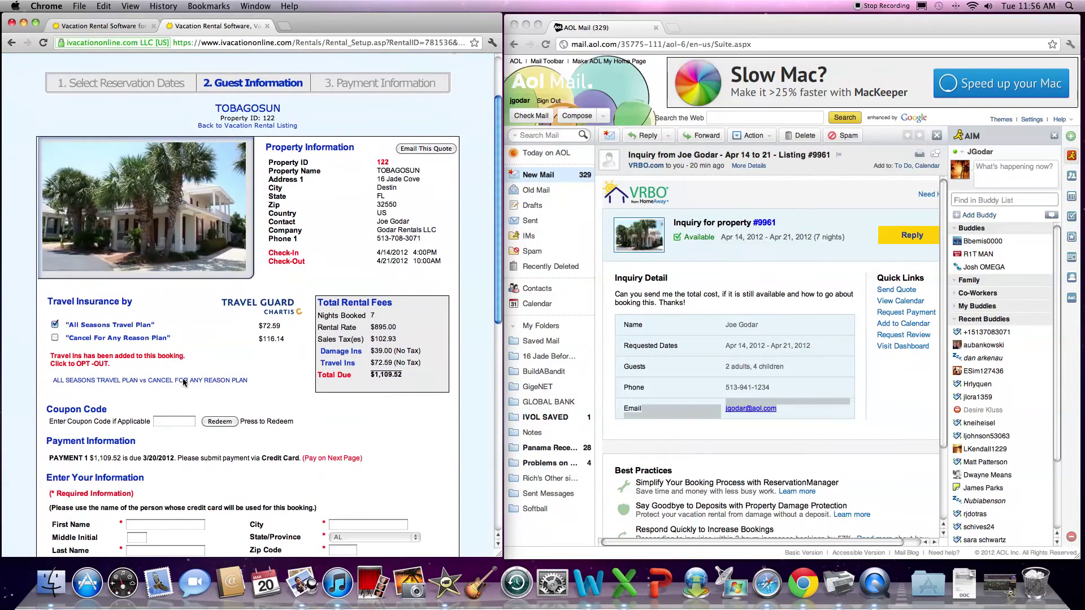
scroll(339, 299, up, 2)
drag(501, 211, 505, 284)
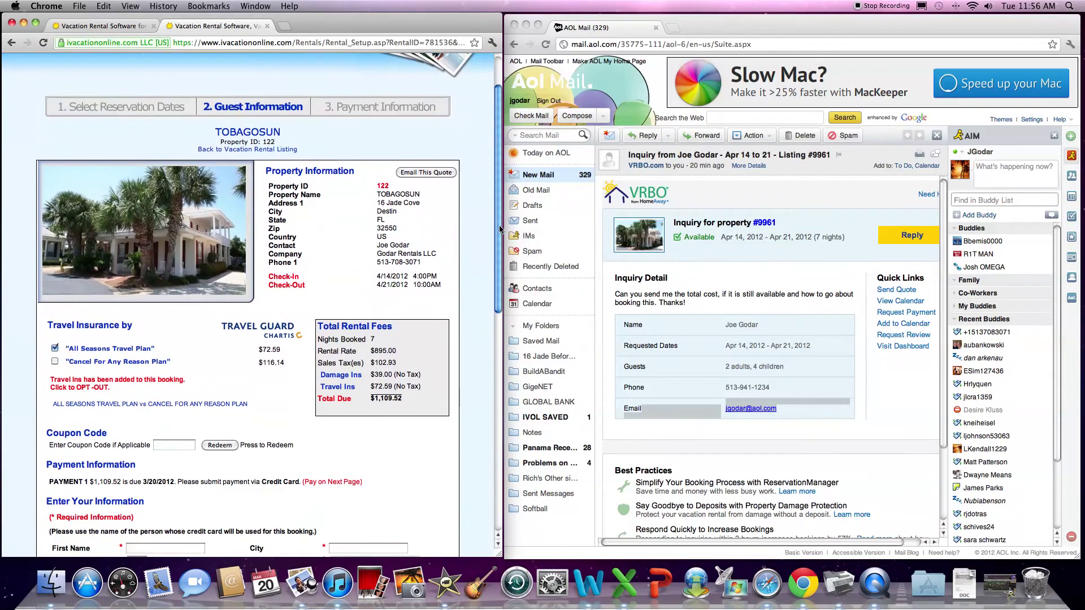
scroll(481, 285, up, 5)
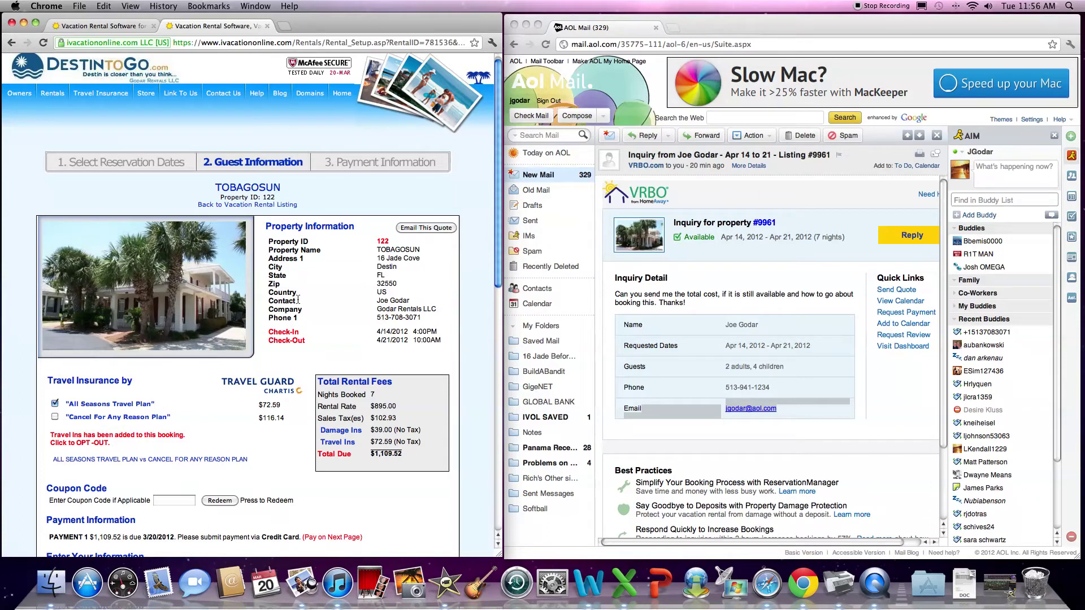
Step: Open the quote email form, enter 'Test' as the personal message, and review the quote
click(425, 228)
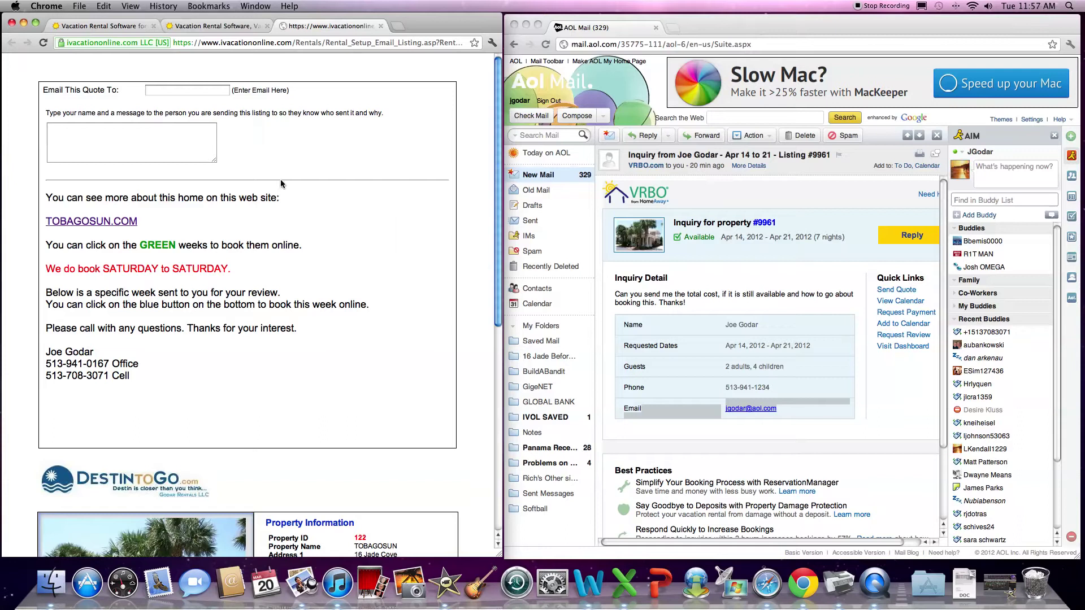
click(188, 92)
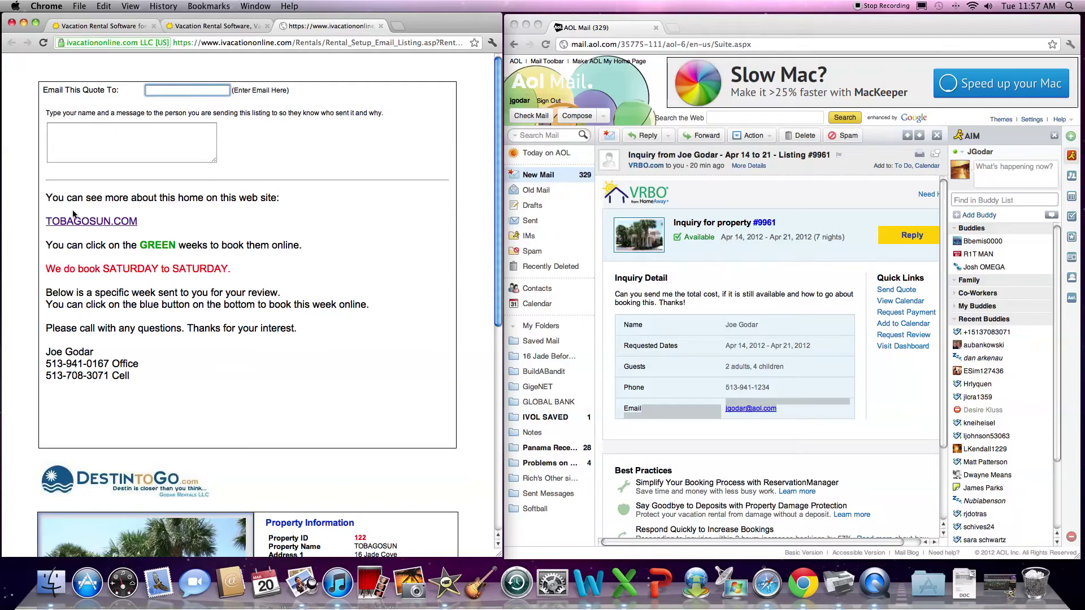
click(105, 147)
text(Test)
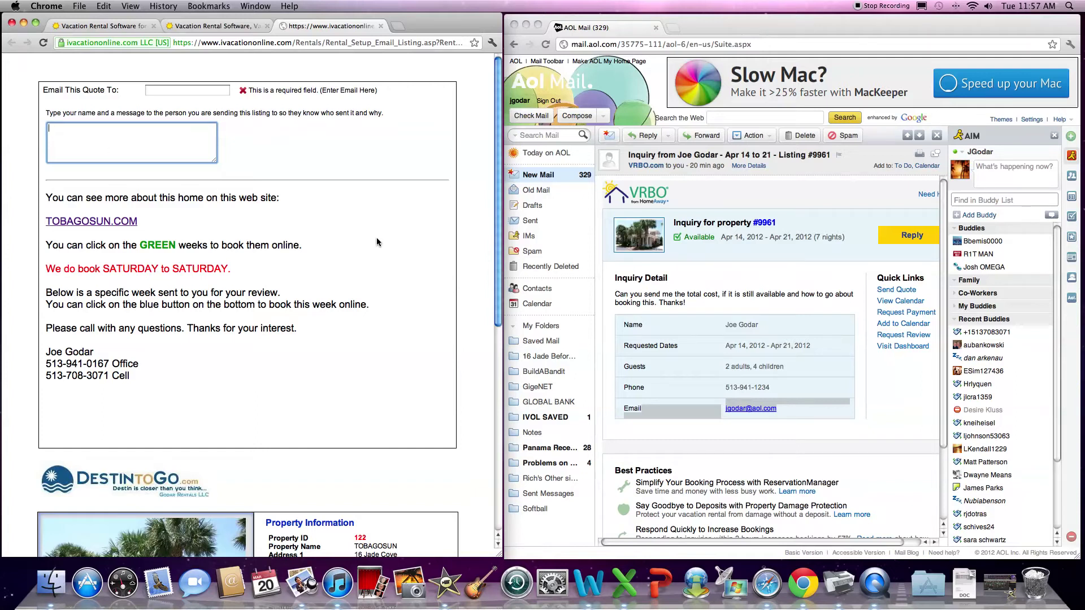
scroll(390, 248, down, 10)
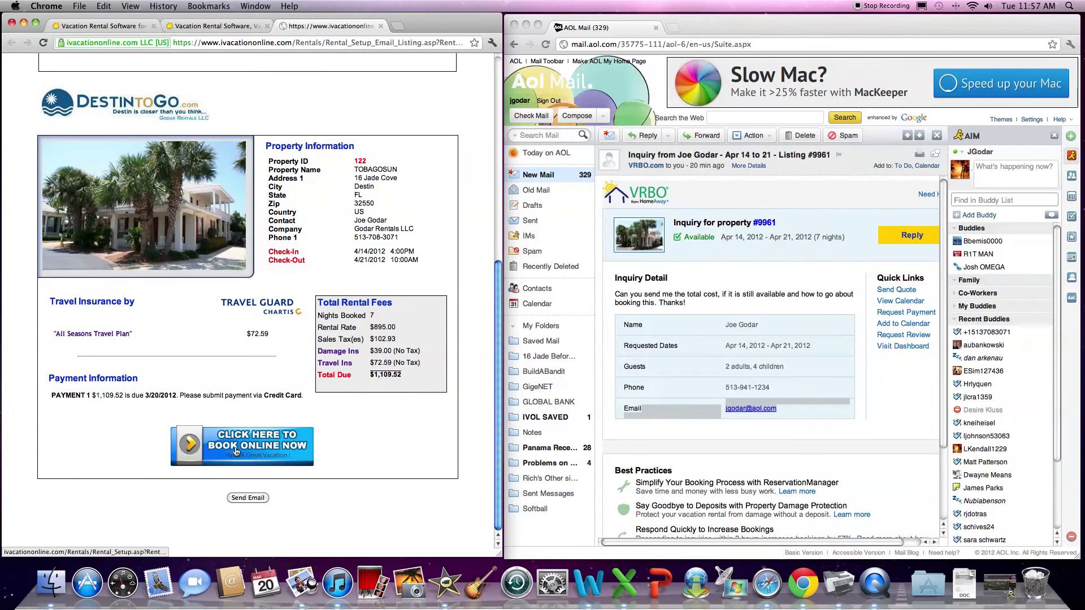
Step: Close the quote email tab and return to the TOBAGOSUN listing's April calendar beside the inquiry
click(381, 26)
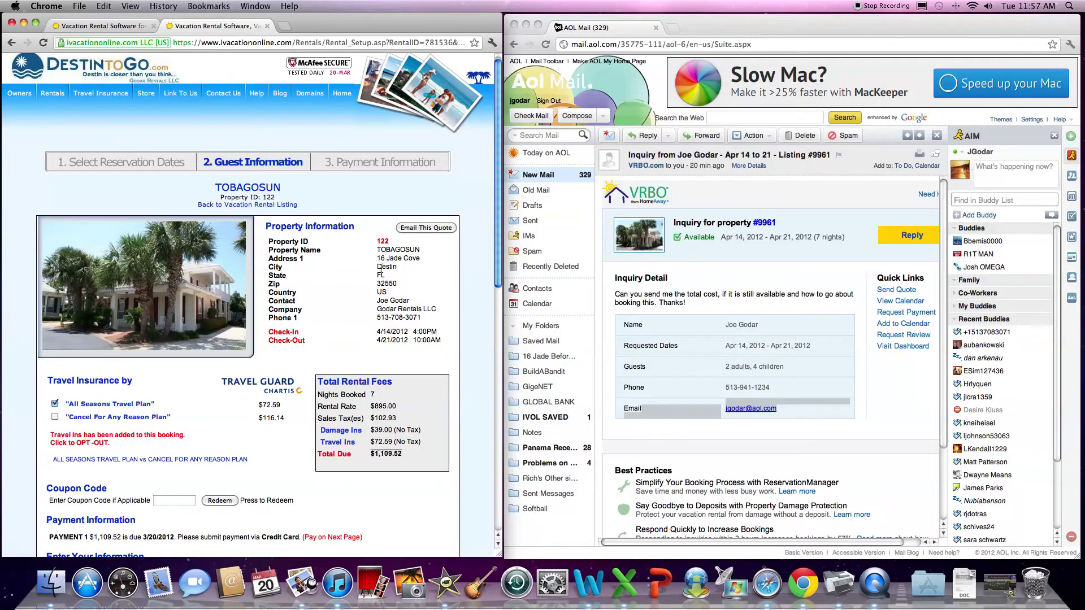
click(12, 43)
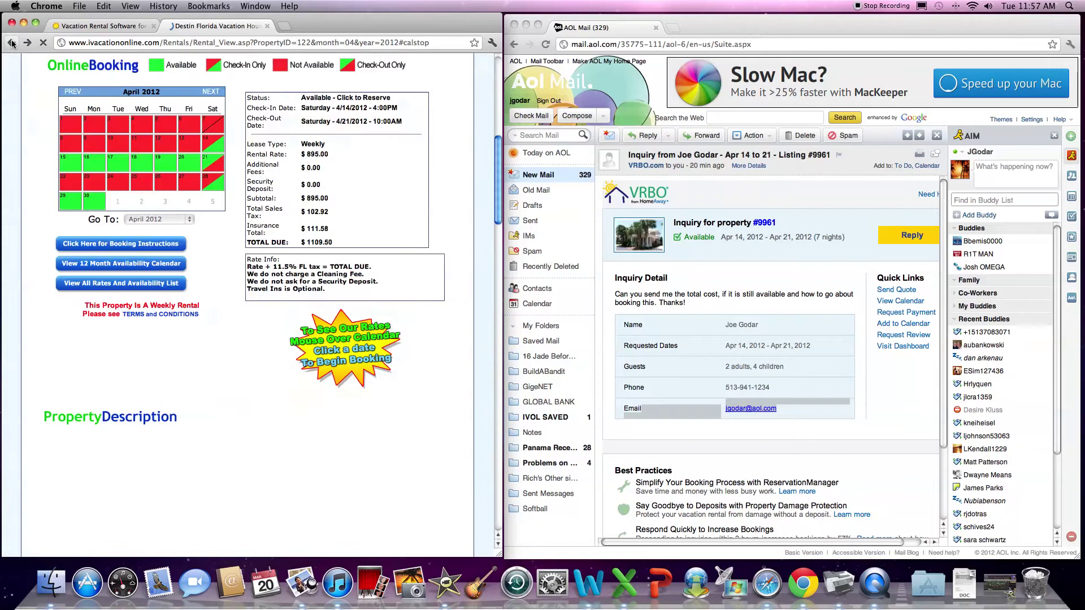
click(747, 195)
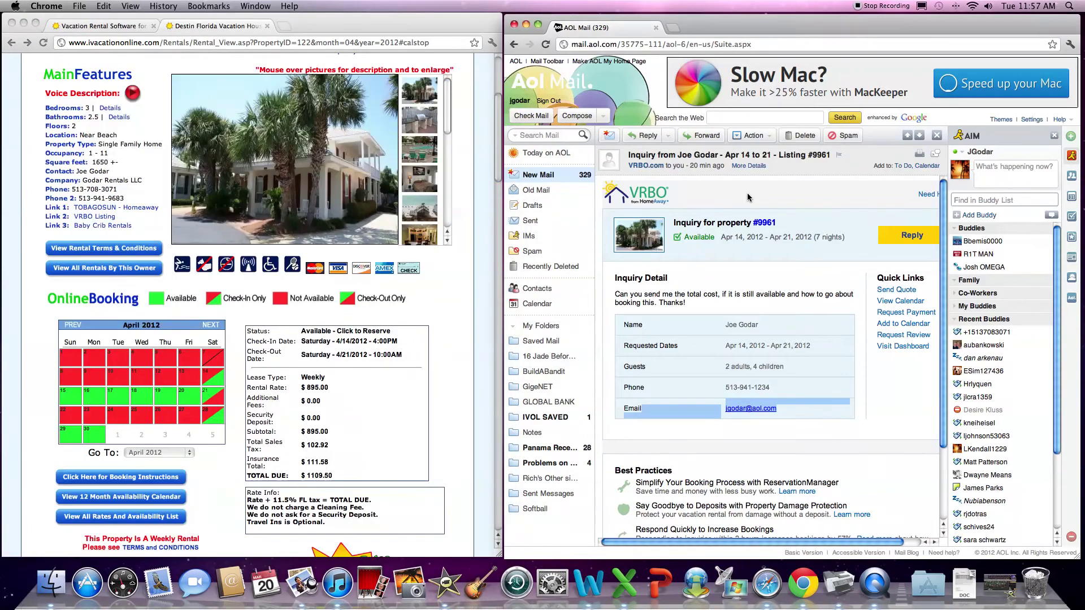
scroll(474, 205, up, 5)
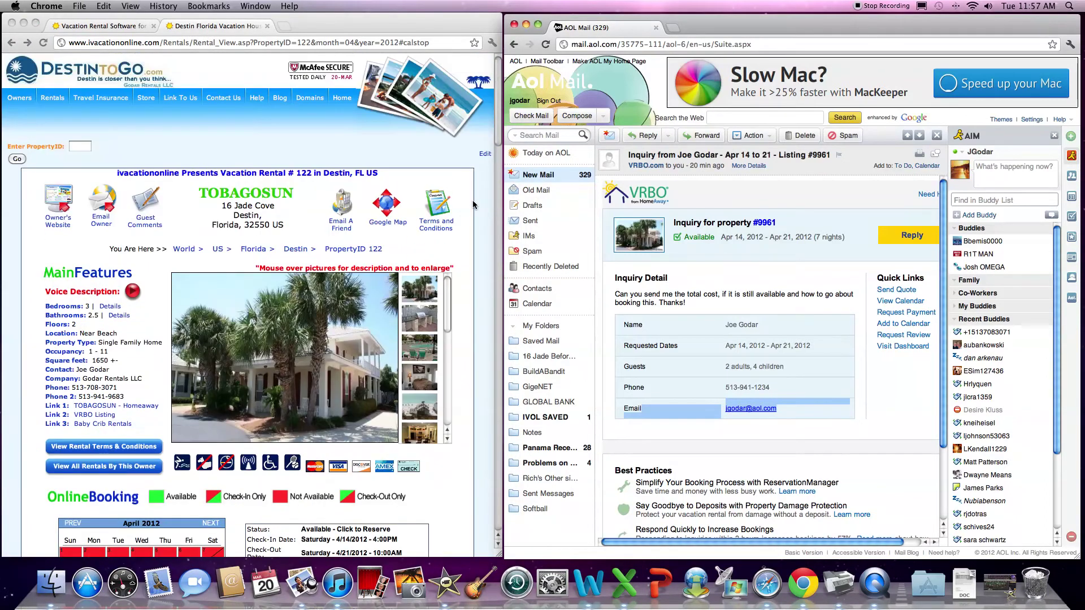
click(801, 196)
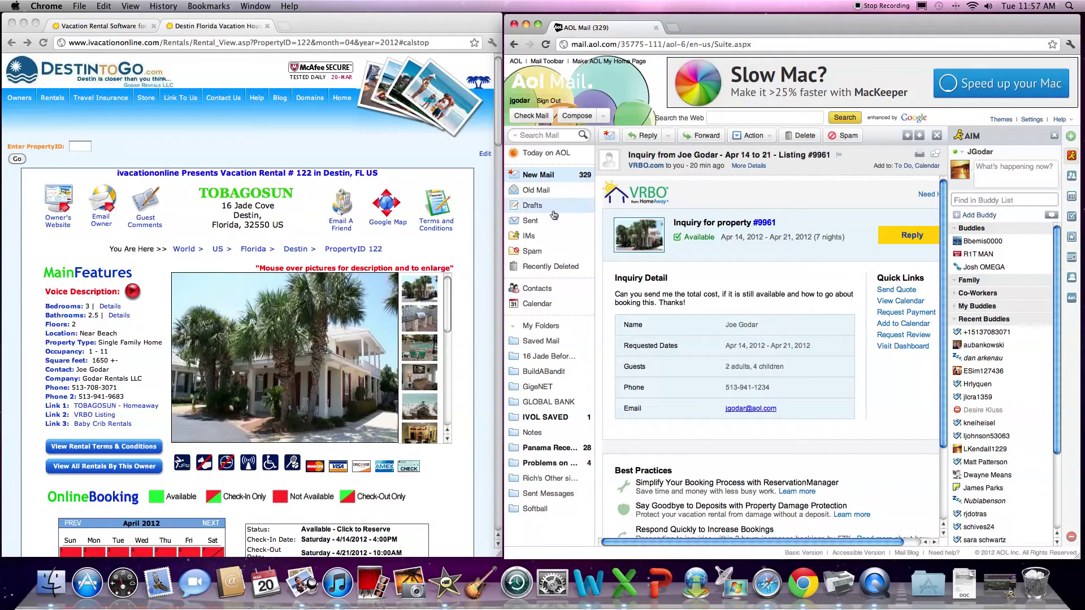
scroll(478, 213, down, 3)
scroll(477, 213, down, 5)
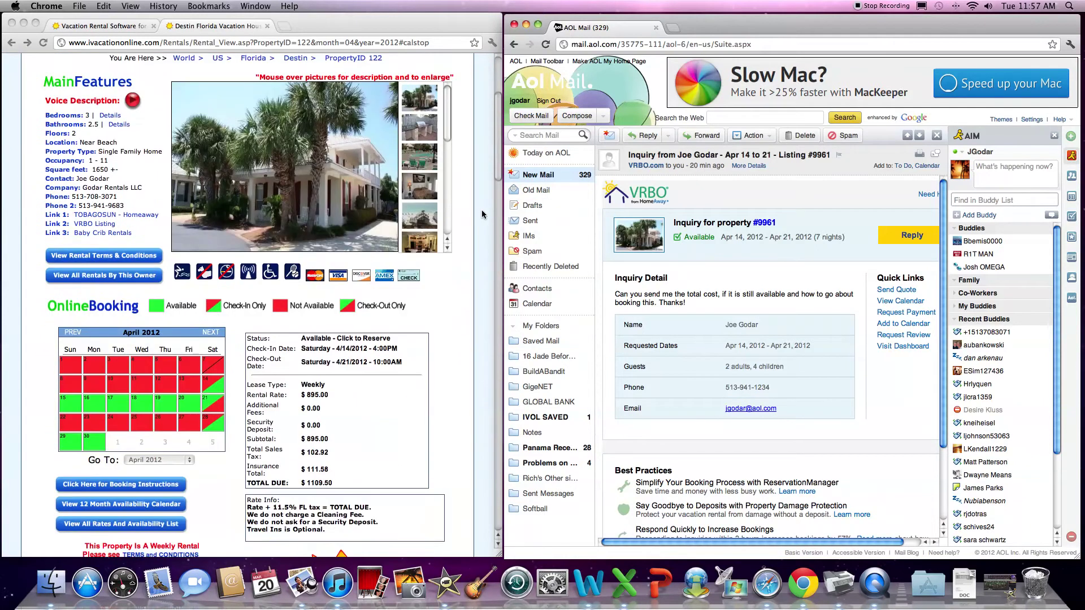
Step: Rebook the April 14–21 week, log in as owner, and return to Guest Information
click(139, 404)
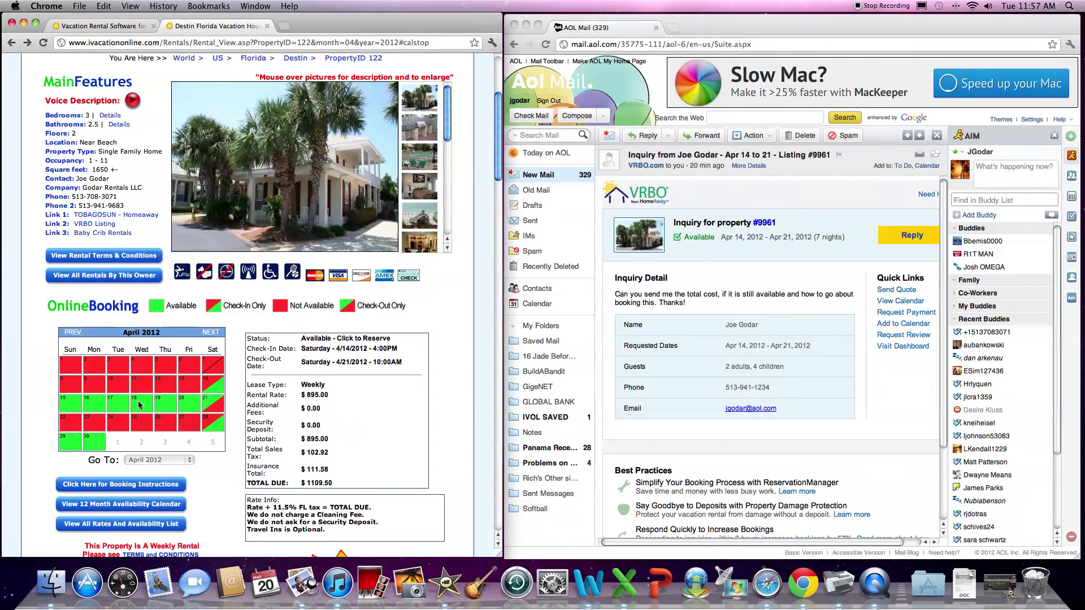
click(139, 404)
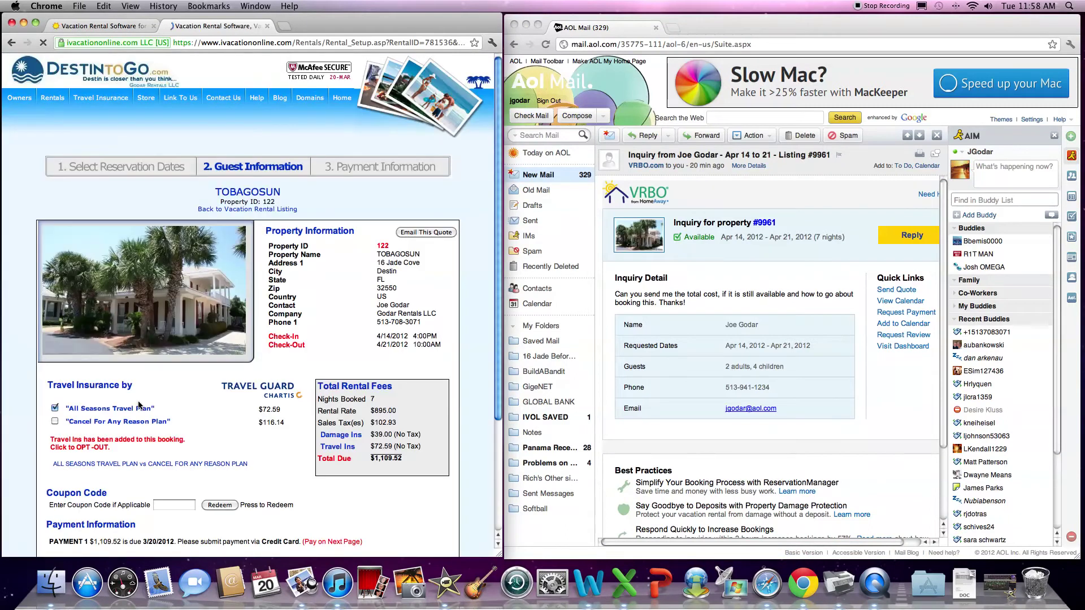
click(107, 26)
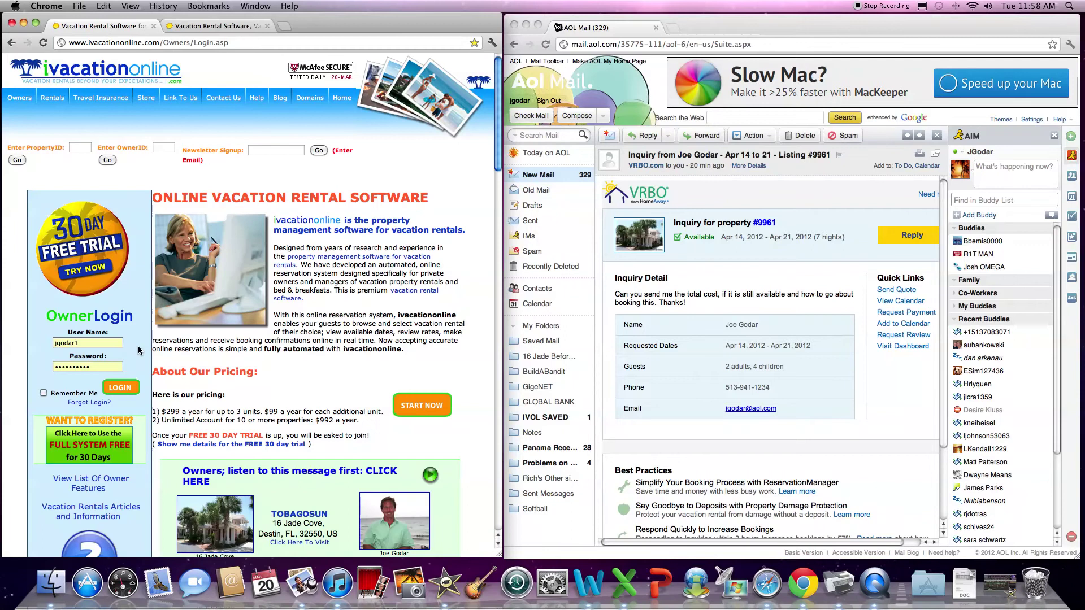
click(120, 387)
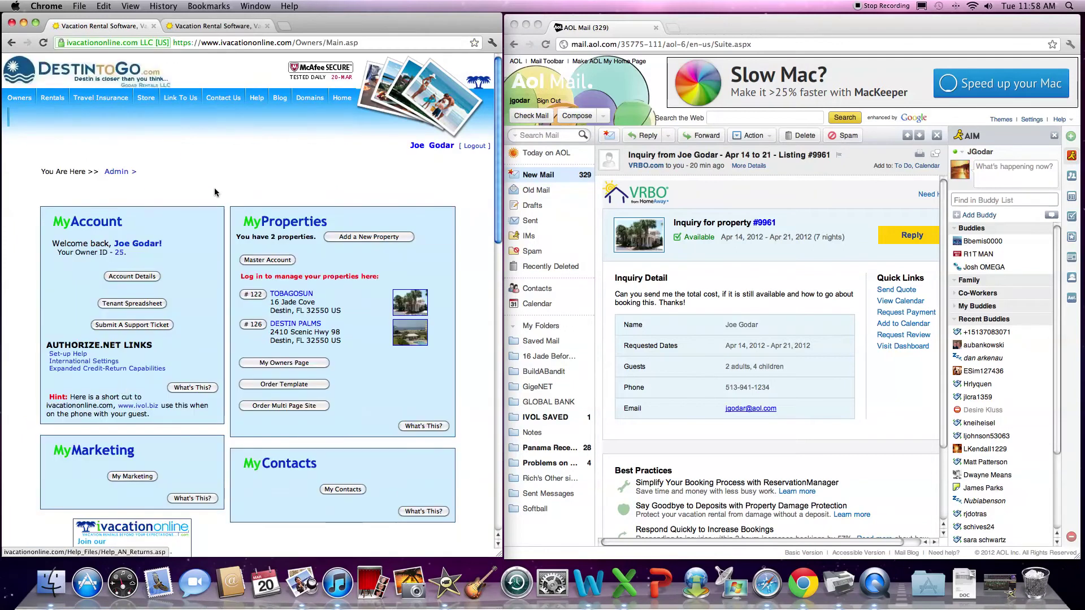
click(214, 26)
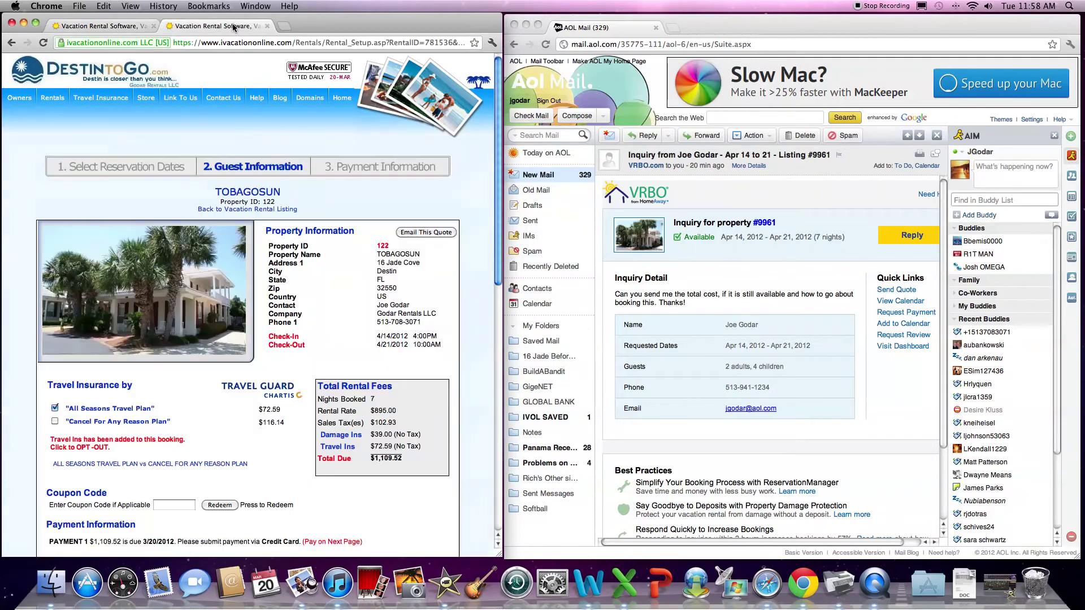
Step: Open the quote email with the Available week-is-open reply and review its body
click(431, 233)
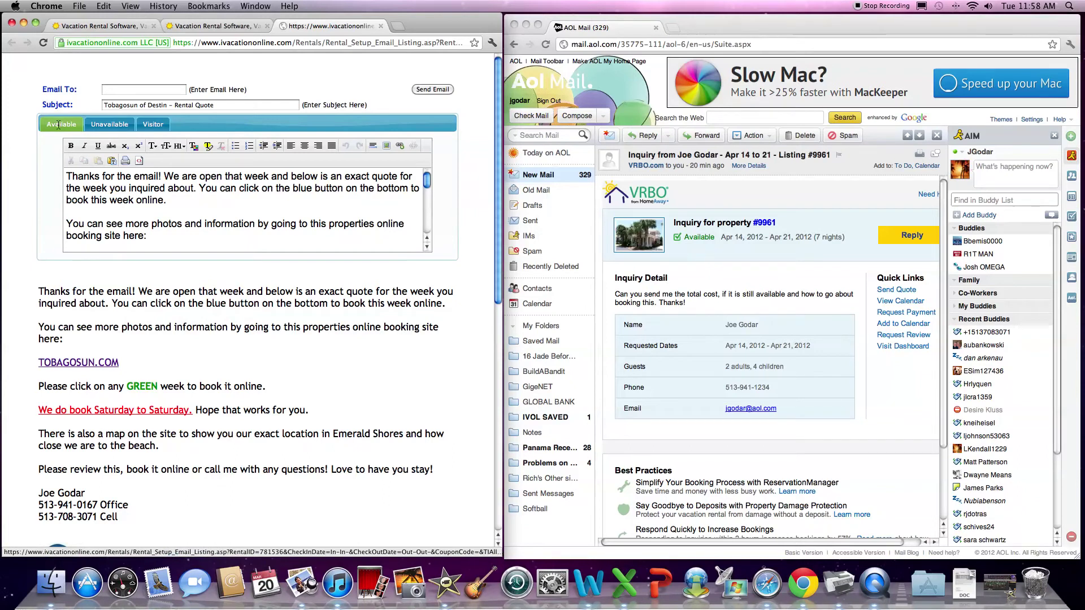
click(106, 126)
click(61, 125)
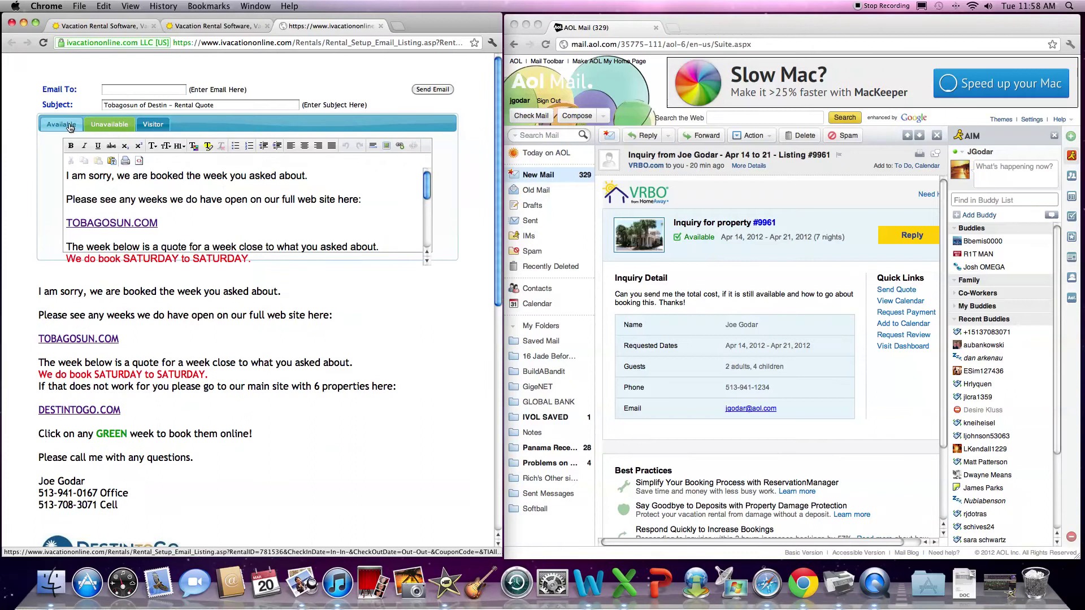
scroll(300, 356, down, 5)
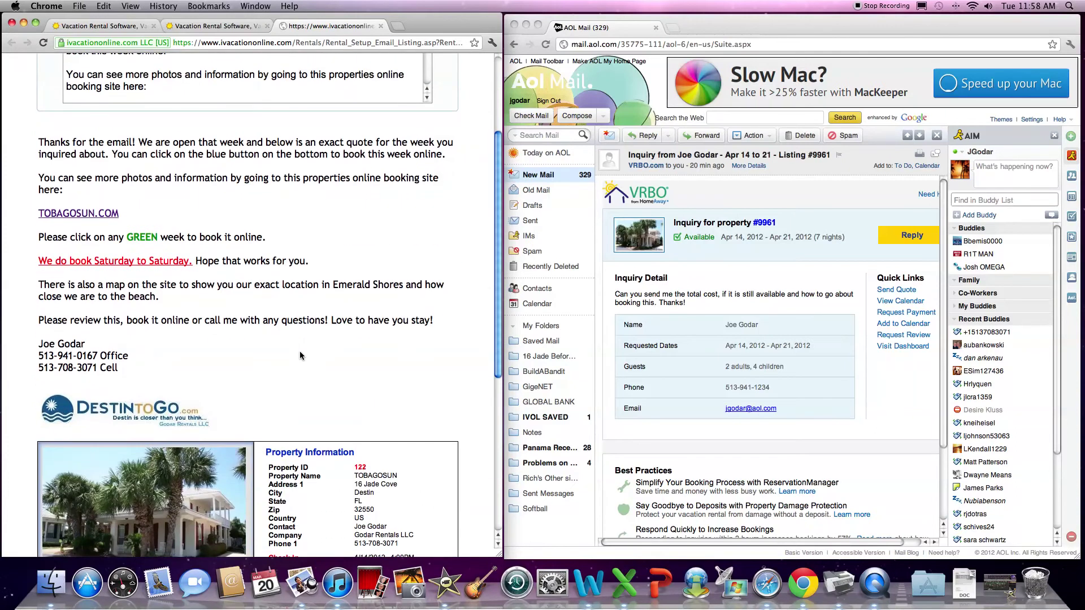
scroll(299, 351, down, 5)
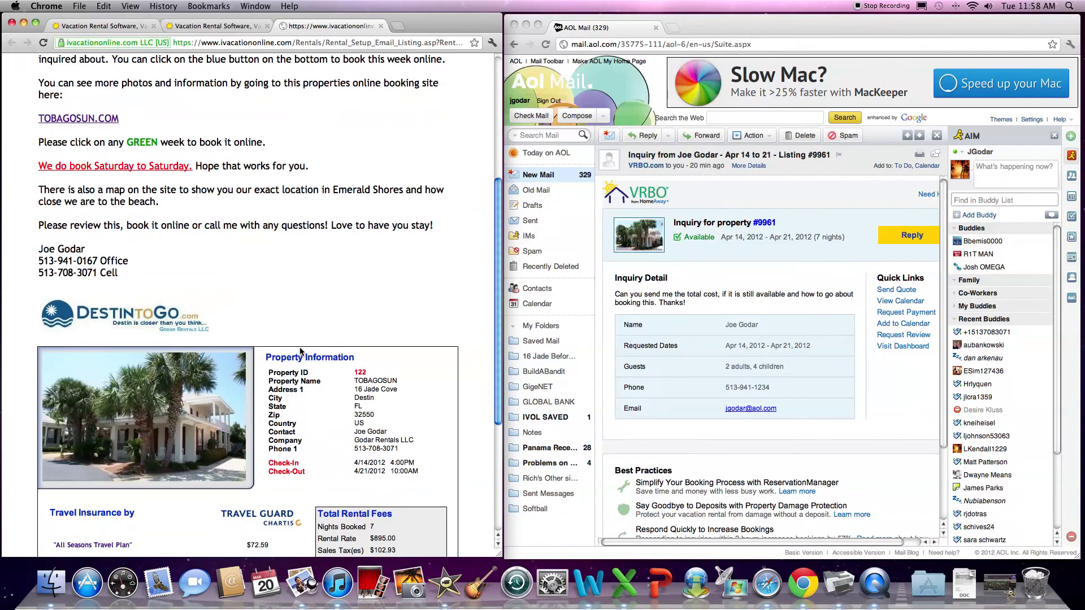
scroll(299, 351, down, 5)
scroll(300, 352, down, 3)
scroll(300, 351, up, 5)
scroll(301, 351, up, 10)
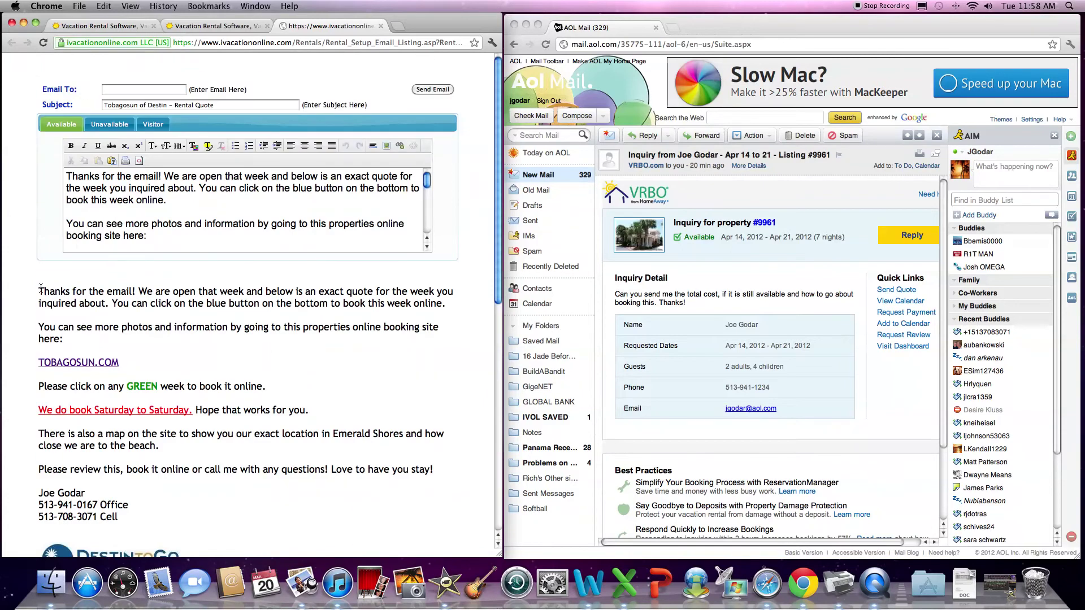
drag(38, 290, 175, 506)
click(175, 506)
Step: Copy the inquirer's email address from the VRBO inquiry in AOL Mail
click(703, 296)
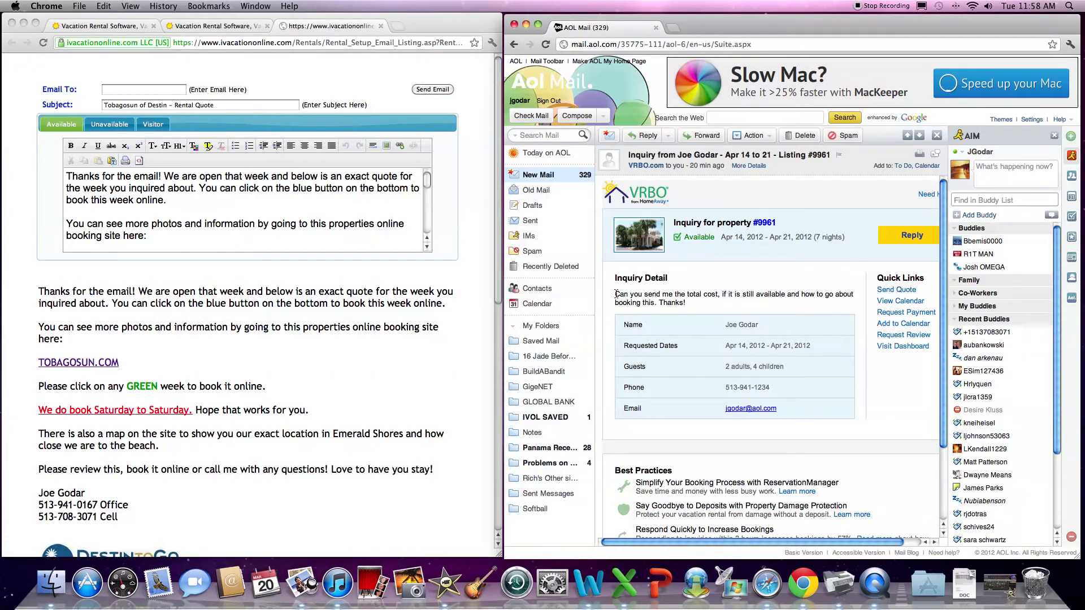
drag(616, 294, 719, 273)
drag(781, 413, 734, 411)
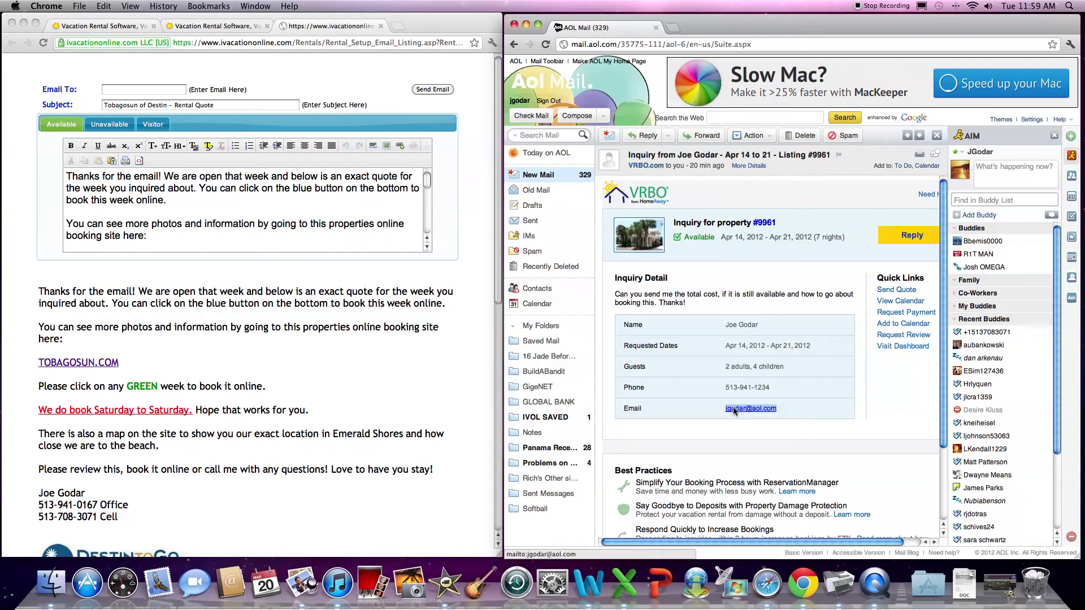
right_click(734, 411)
click(752, 467)
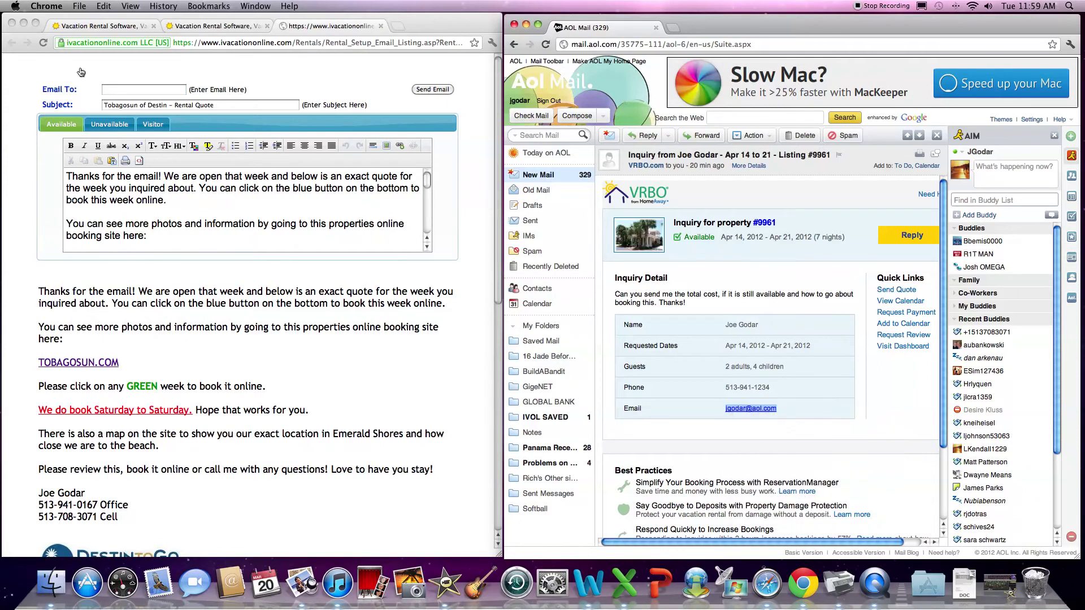
Step: Paste the copied address into the quote email's Email To field
click(105, 89)
right_click(105, 89)
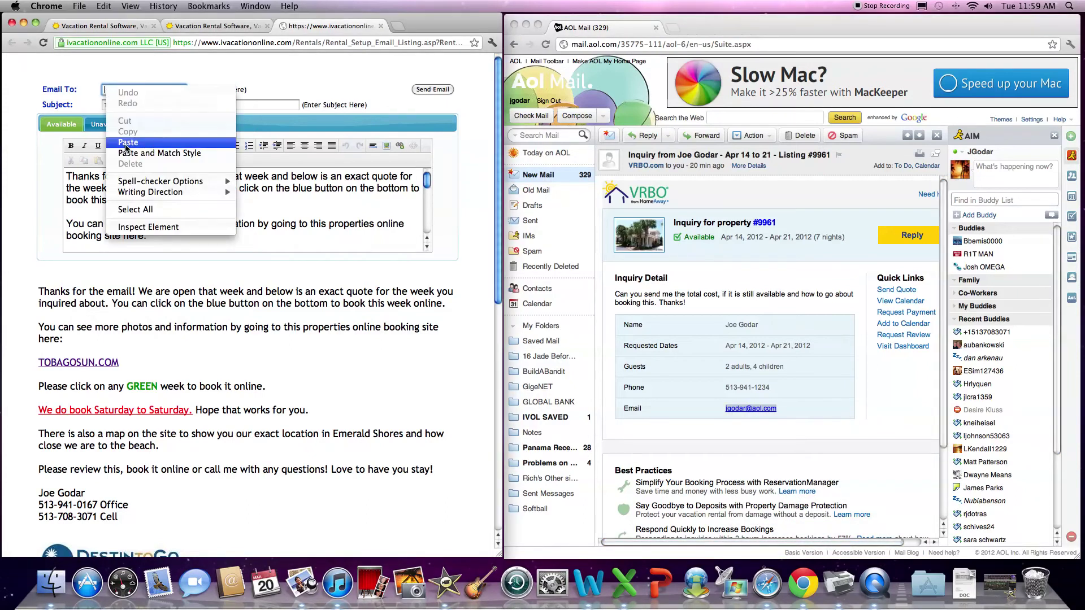
click(126, 143)
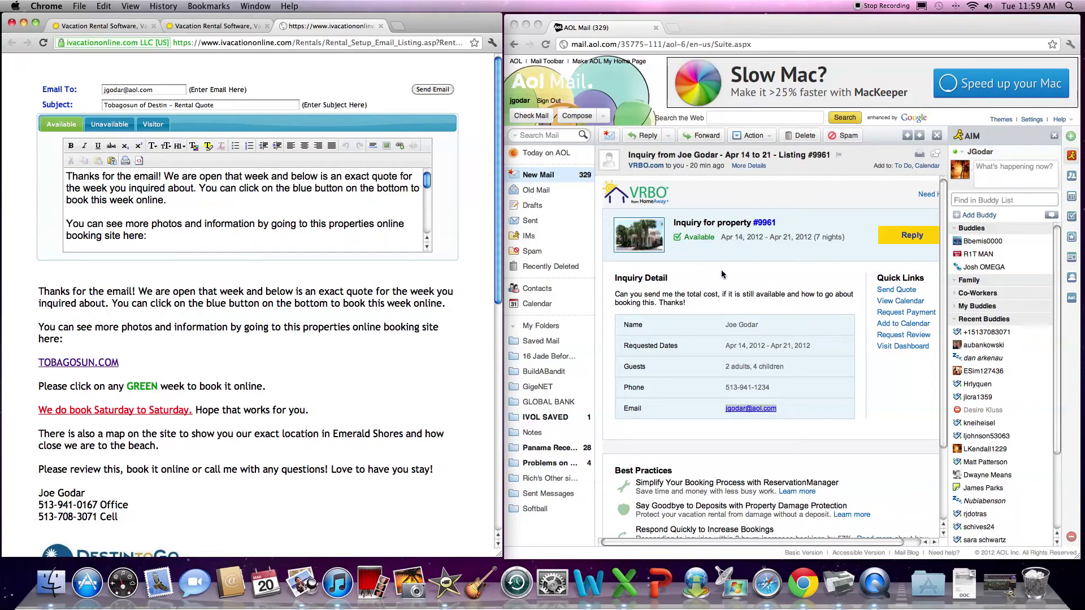
scroll(335, 359, down, 5)
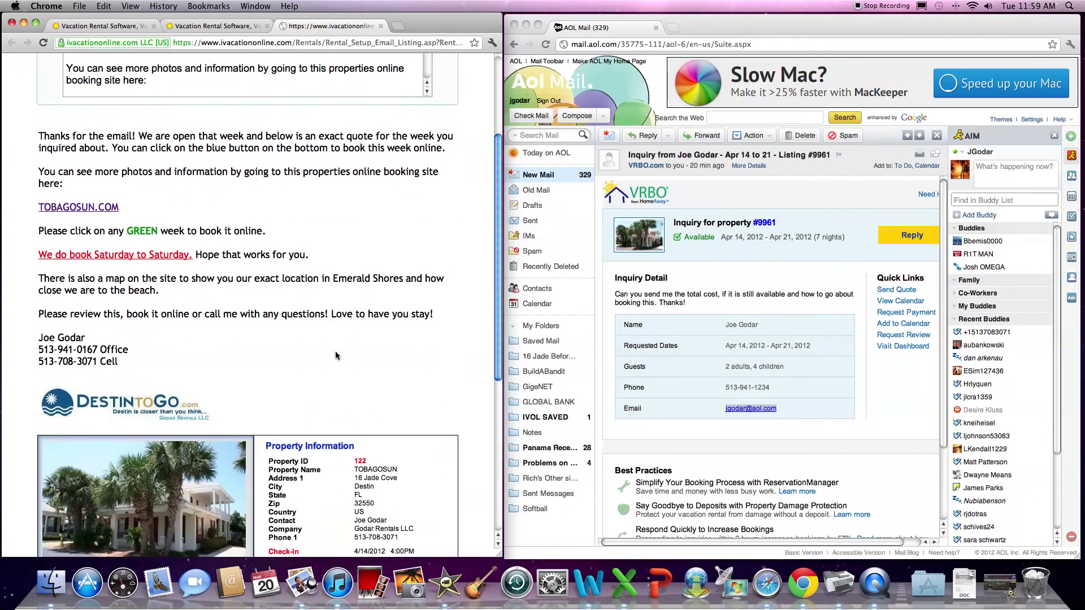
scroll(184, 146, down, 1)
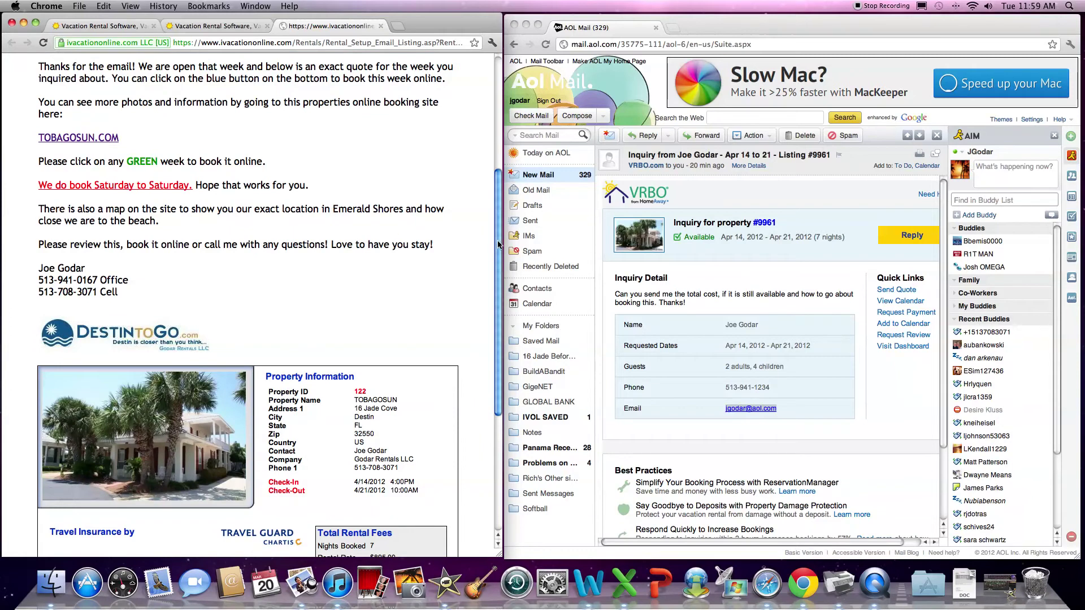
scroll(172, 253, down, 3)
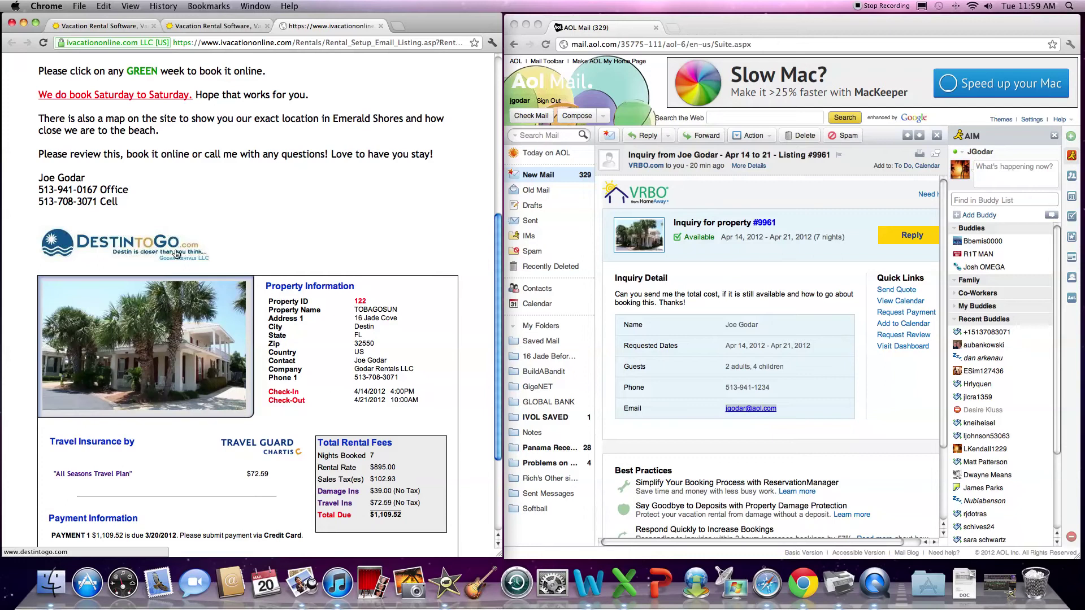
scroll(355, 232, down, 5)
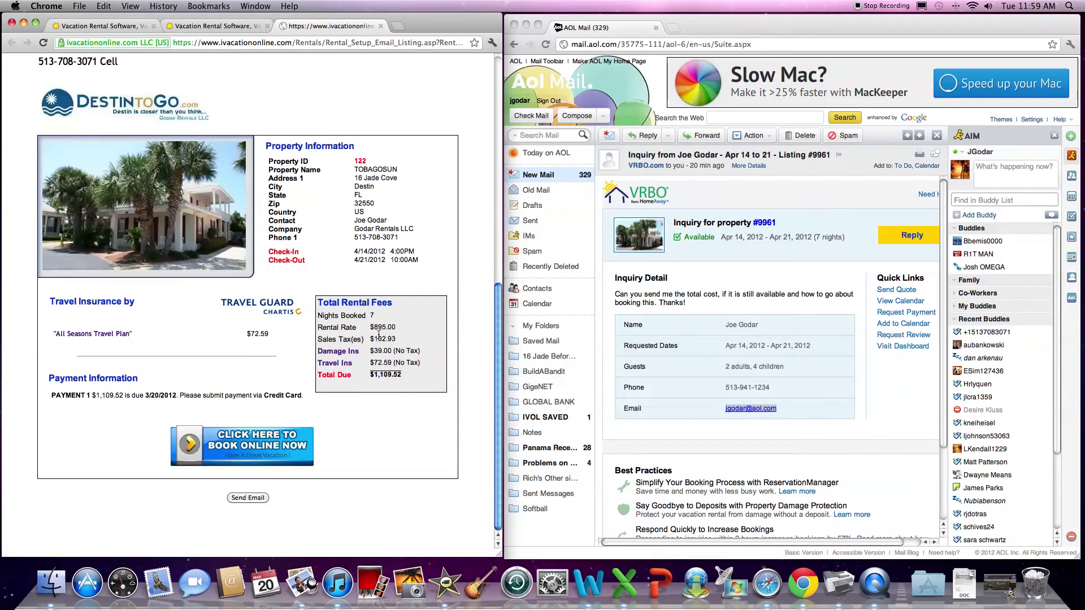
scroll(378, 334, up, 1)
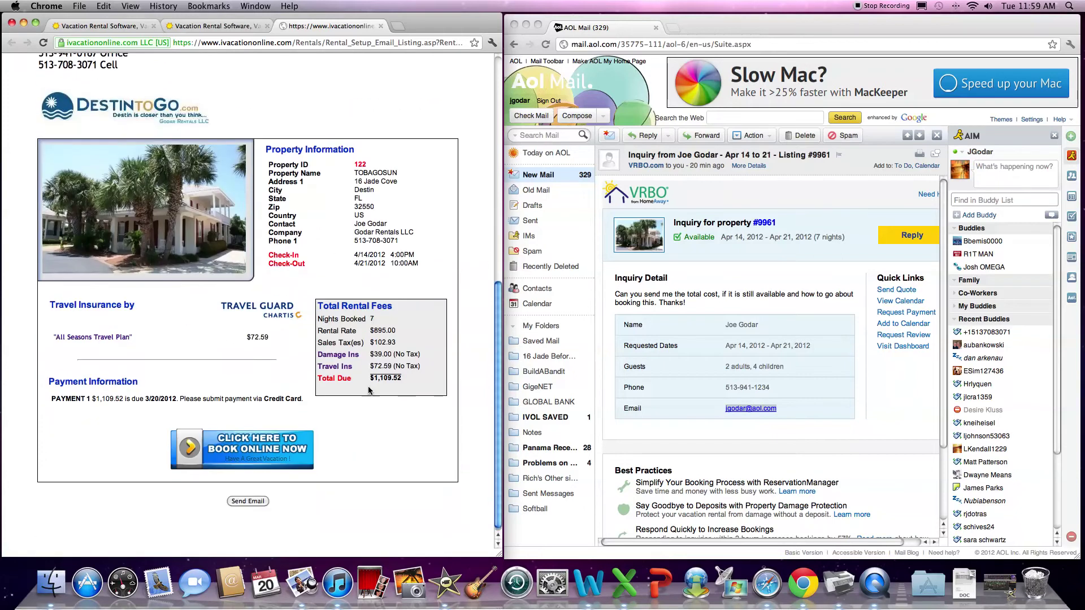
click(238, 456)
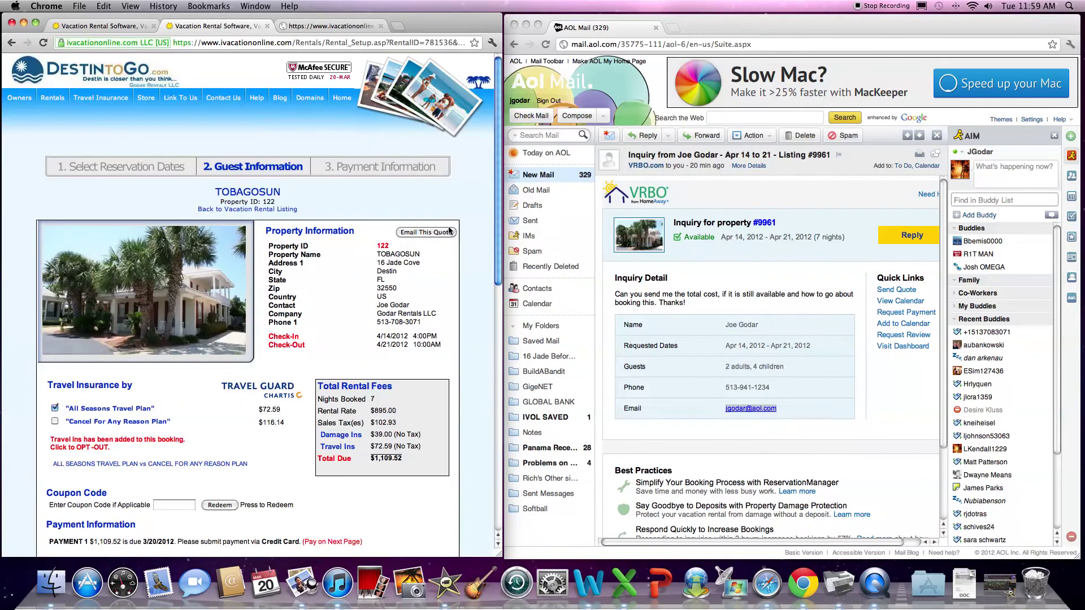
scroll(458, 229, down, 5)
scroll(466, 229, down, 3)
scroll(472, 228, down, 1)
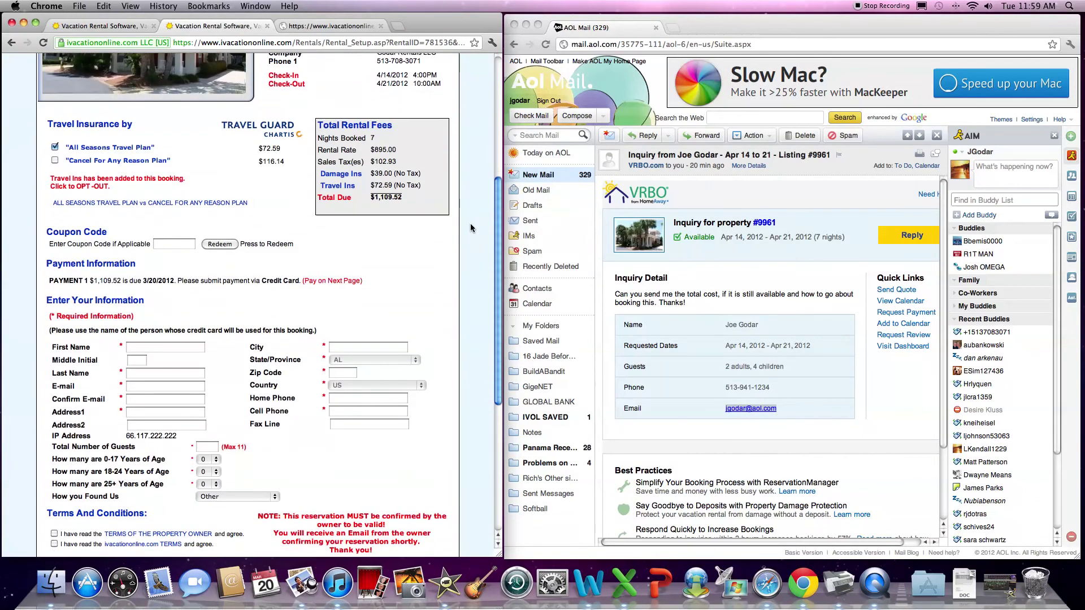
scroll(472, 229, up, 5)
scroll(472, 228, up, 1)
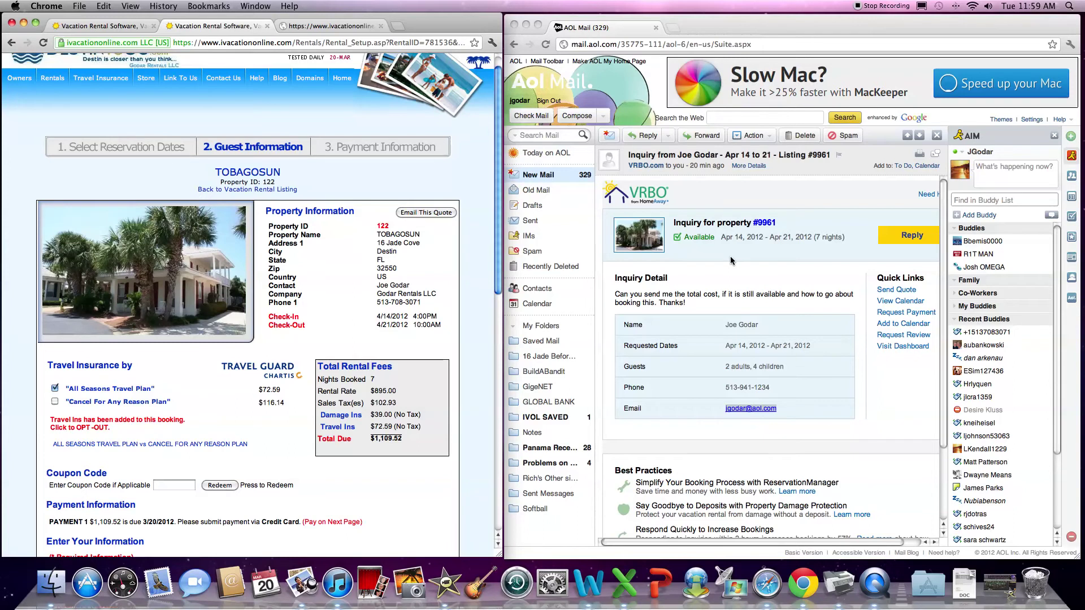
mouse_move(498, 216)
mouse_down()
mouse_move(495, 350)
mouse_move(302, 44)
mouse_up()
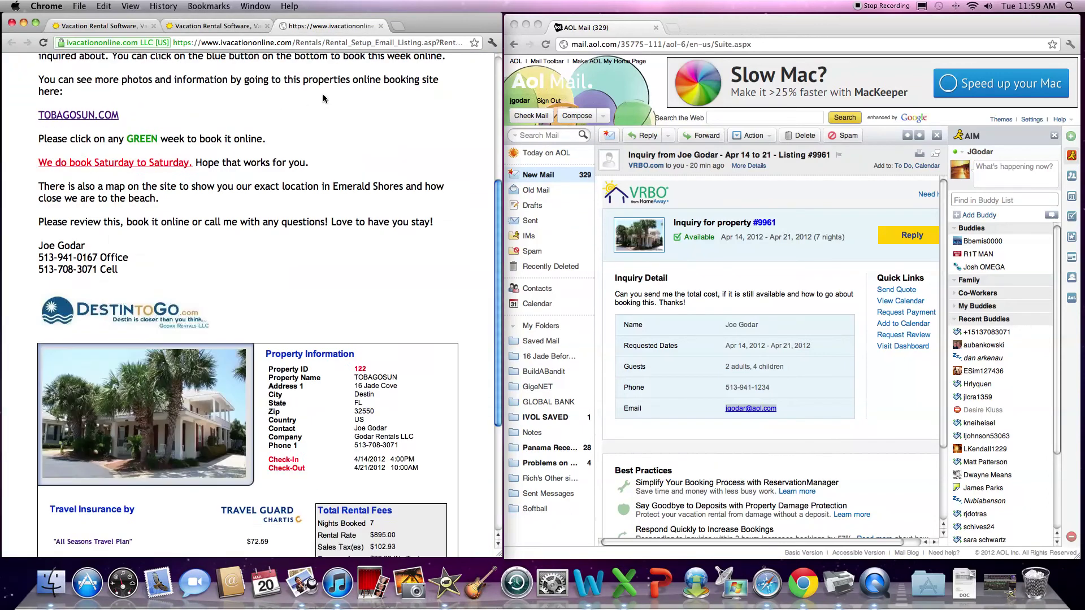
Step: Copy the quote email from its greeting through the rental-fee table
scroll(323, 99, up, 2)
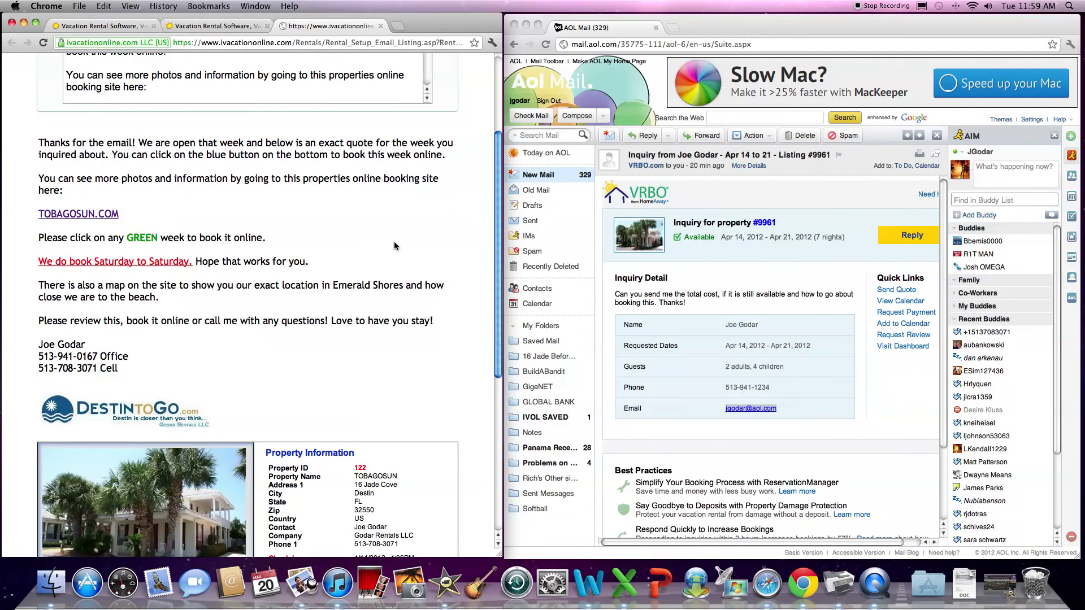
scroll(394, 242, up, 1)
scroll(399, 270, up, 2)
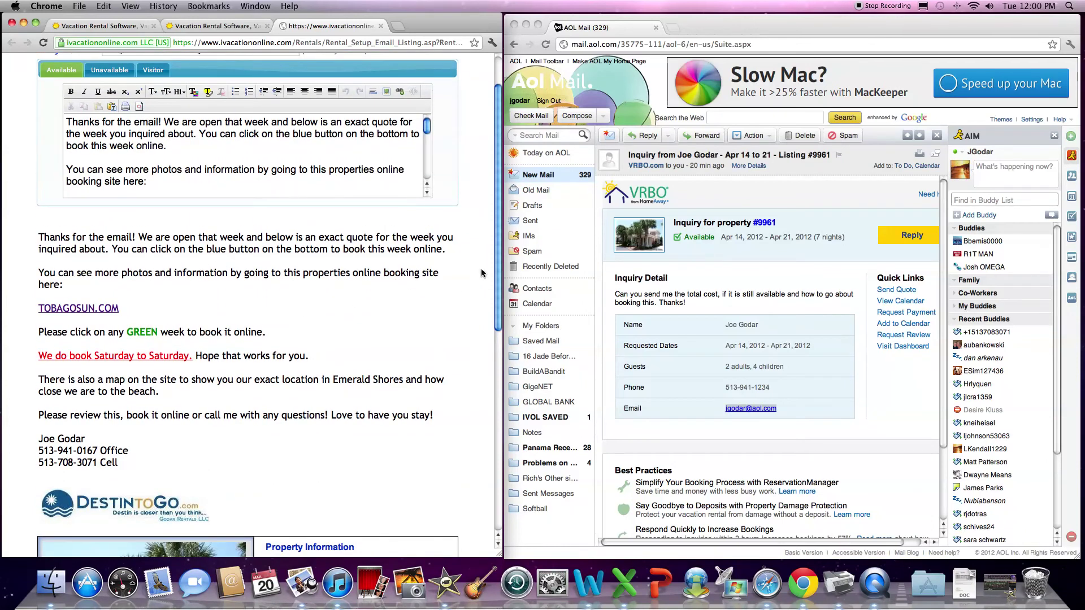
drag(498, 256, 498, 226)
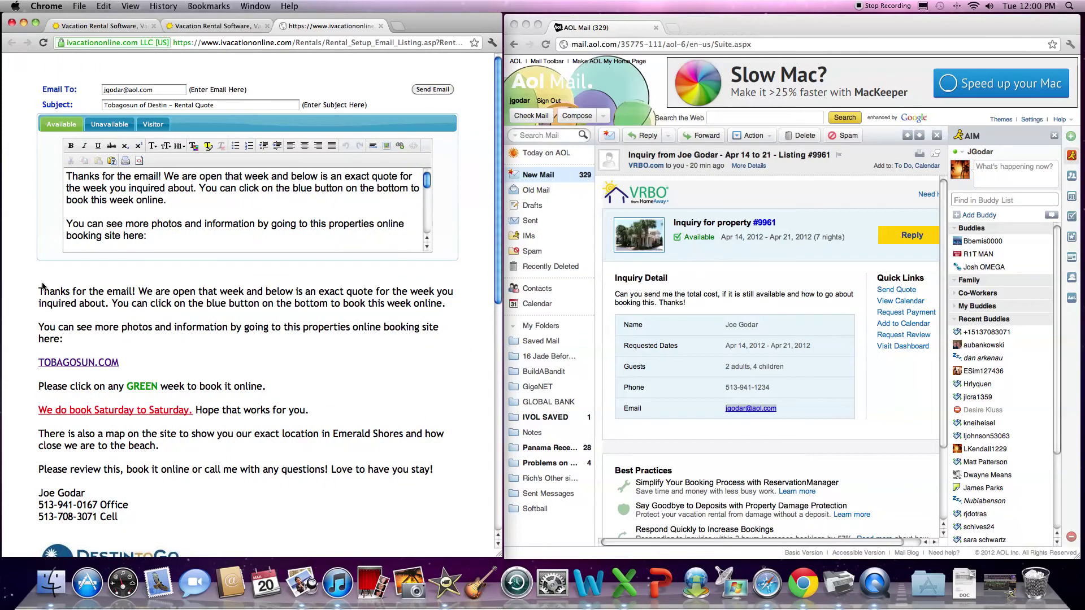
mouse_move(38, 290)
mouse_down()
mouse_move(212, 515)
mouse_move(224, 486)
mouse_up()
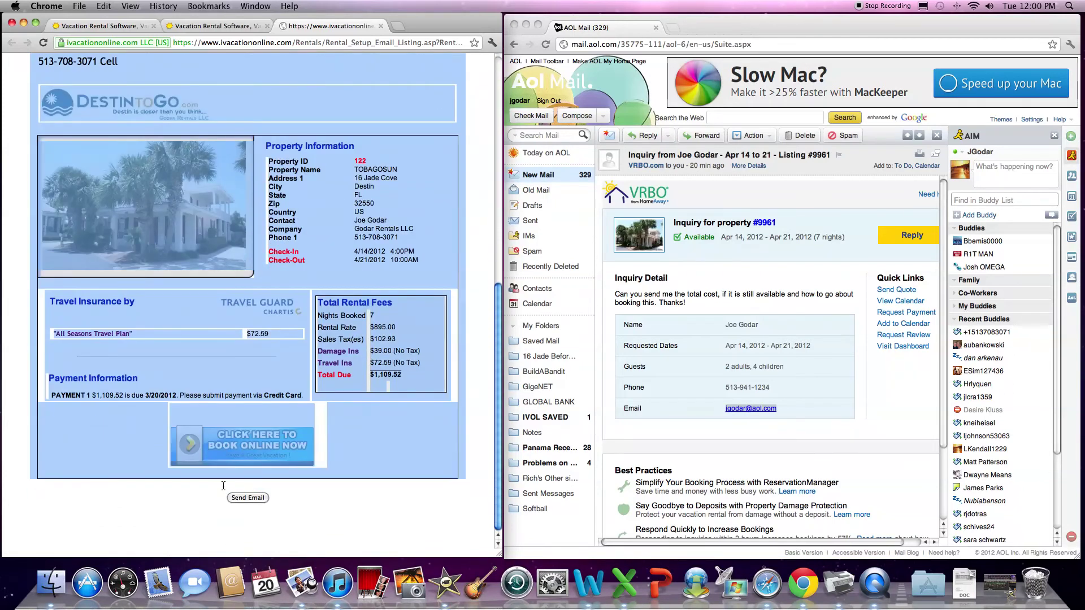
right_click(99, 439)
click(113, 445)
click(747, 287)
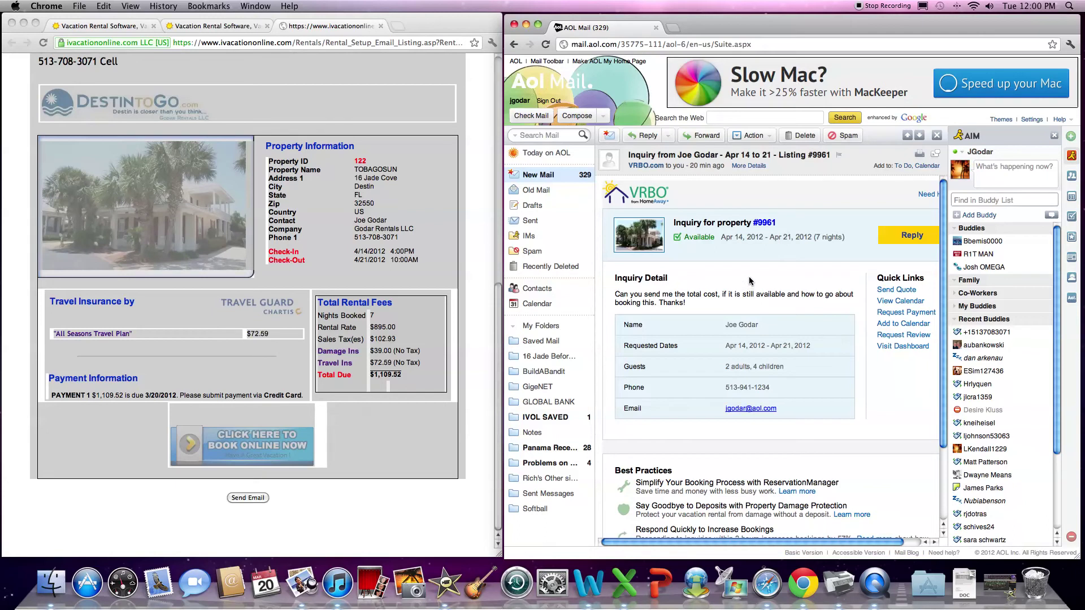
scroll(785, 277, right, 2)
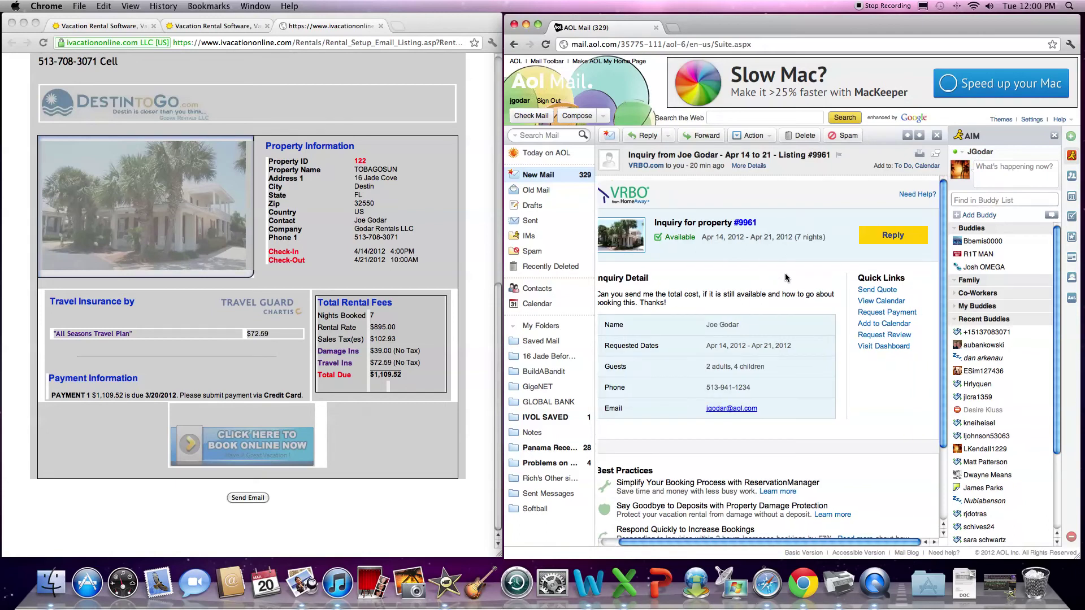
Step: Reply to the VRBO inquiry with the copied quote replacing the signature, and send it
click(644, 136)
drag(659, 265, 607, 221)
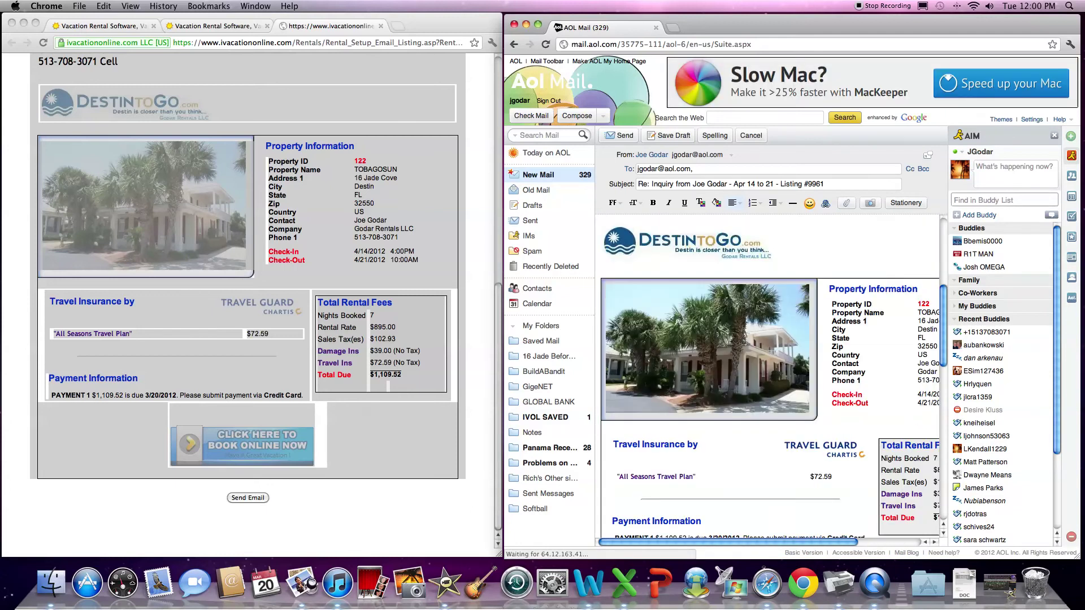
key(super+v)
scroll(819, 316, up, 5)
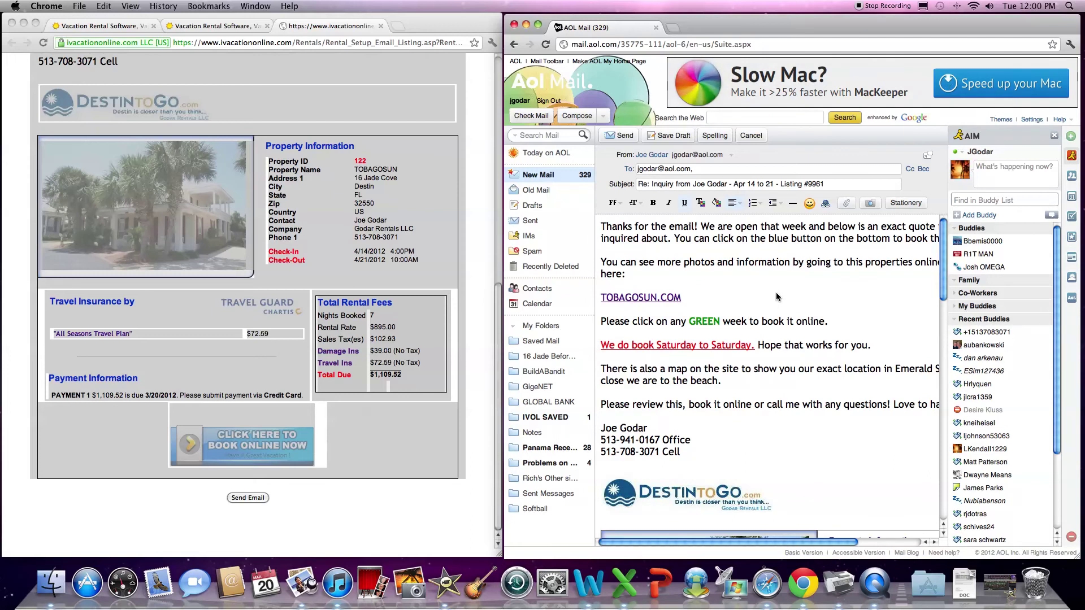
click(624, 136)
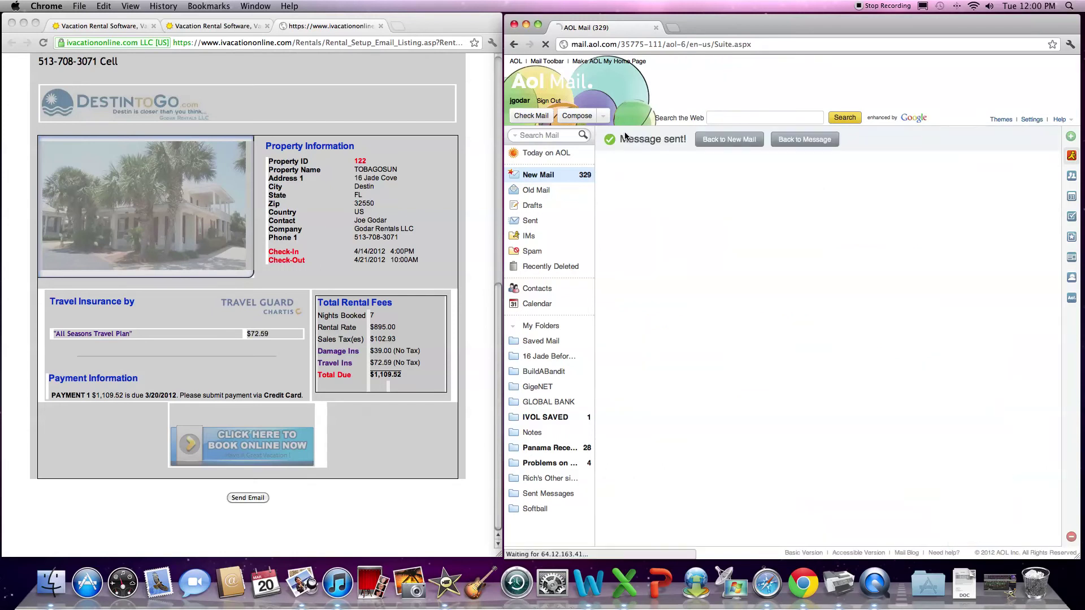
click(799, 140)
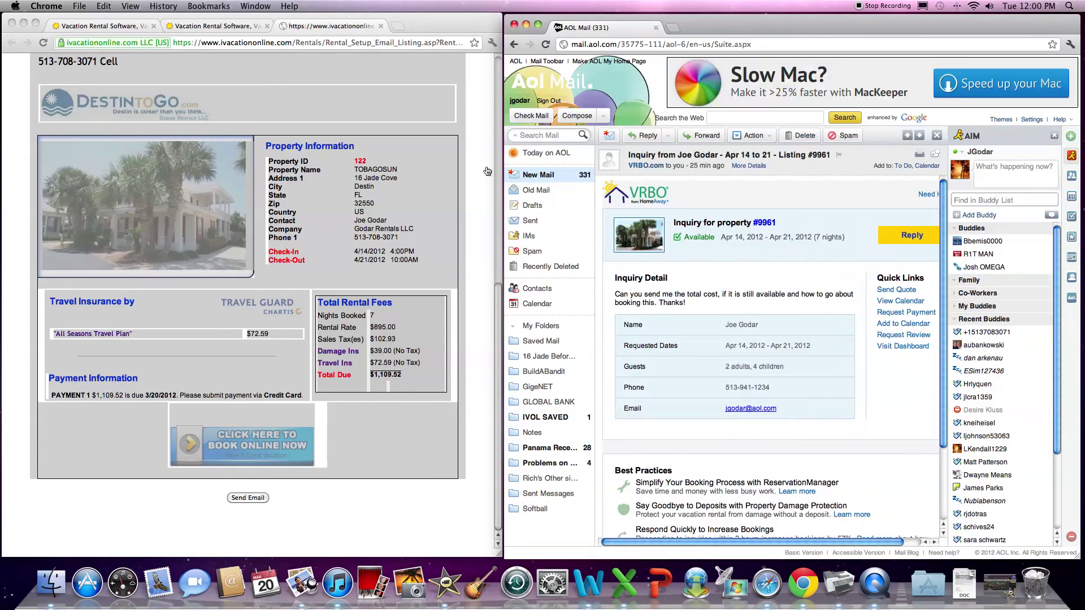
Step: Close the quote email tab and start a new AOL reply with the quote pasted over the signature
click(483, 142)
click(380, 27)
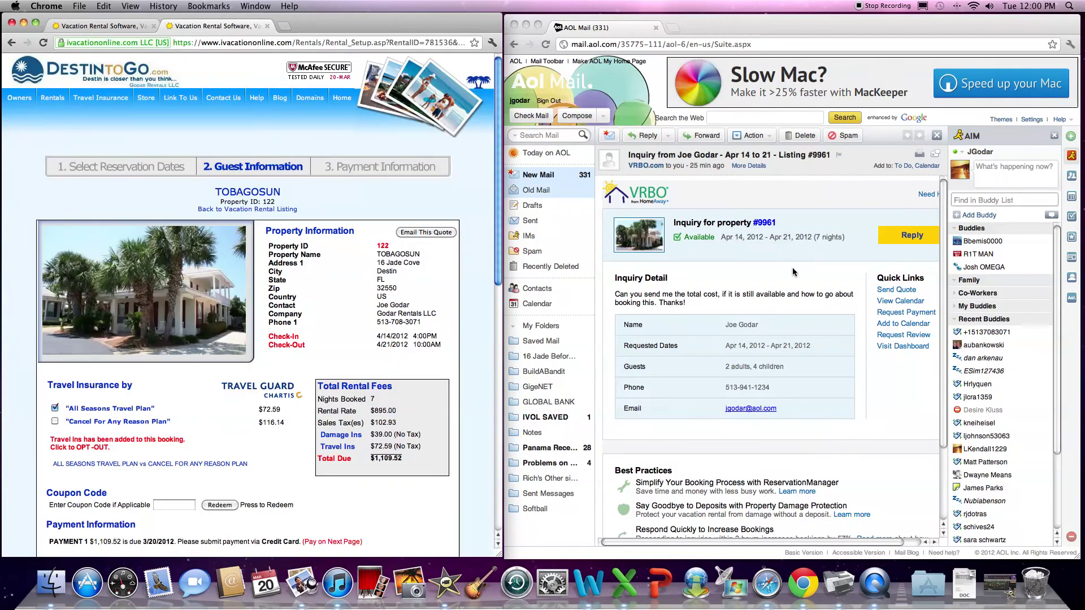
click(648, 135)
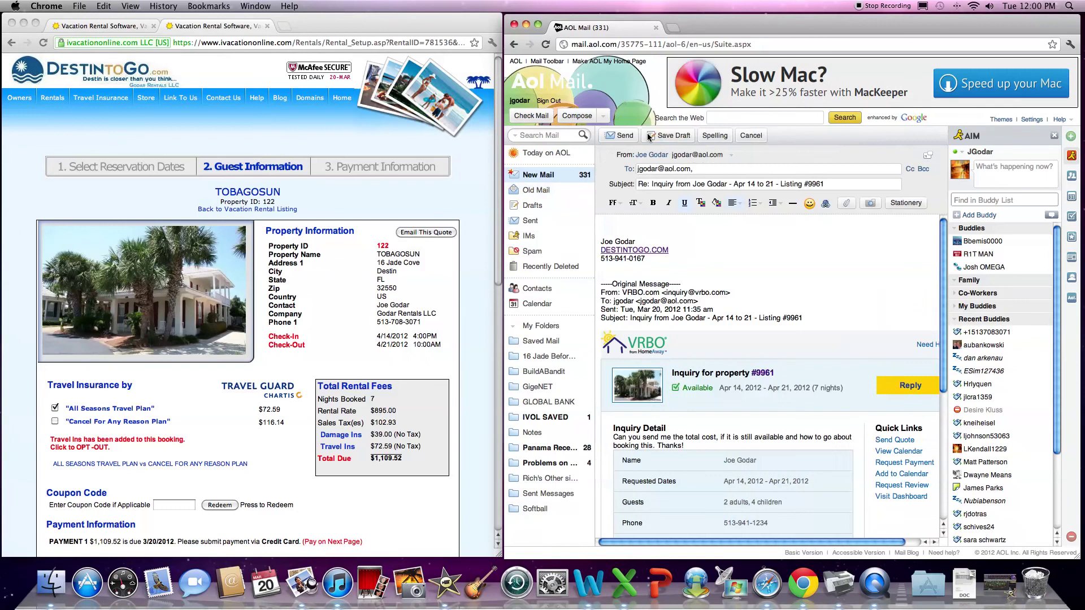
key(super+v)
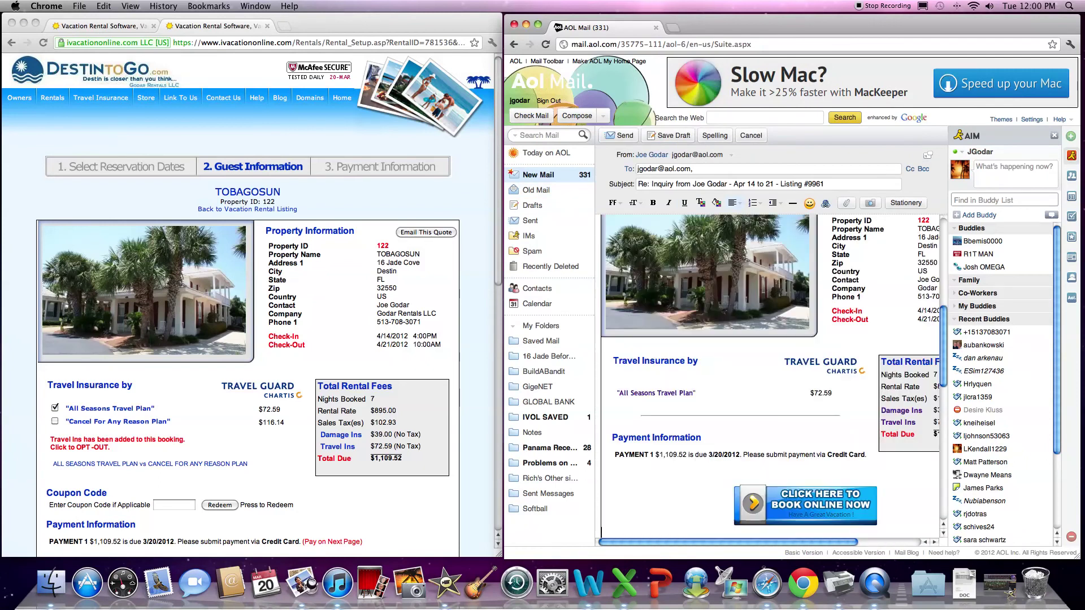
scroll(768, 336, up, 10)
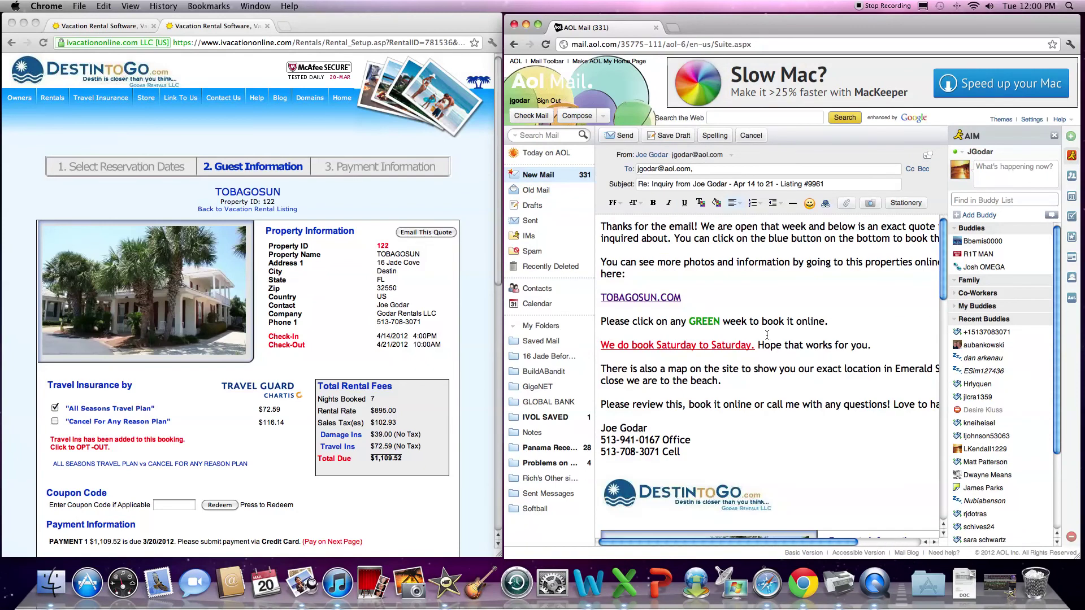
Step: Add the line 'I am typing...so you can see this...' under the first paragraph
click(722, 246)
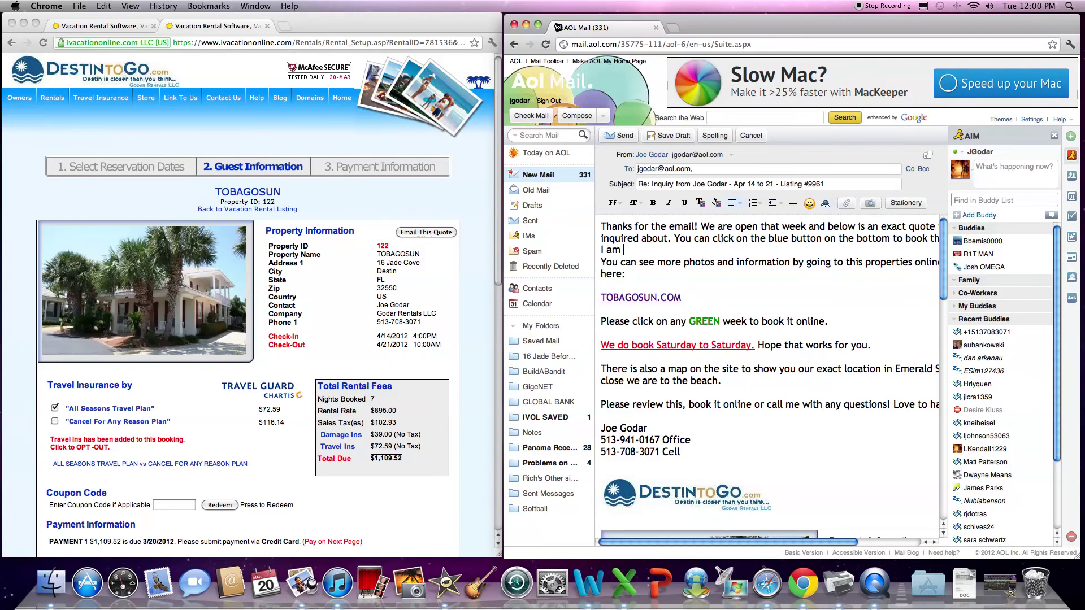
text(typ)
text(nge)
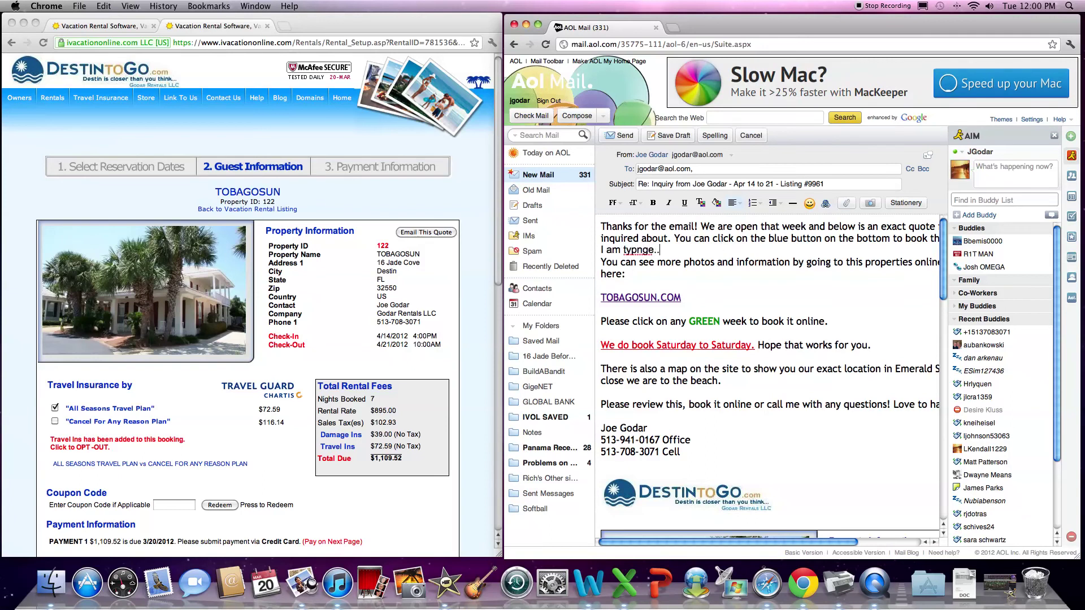
key(BackSpace)
key(BackSpace)
key(BackSpace)
key(BackSpace)
key(BackSpace)
key(BackSpace)
text(pi)
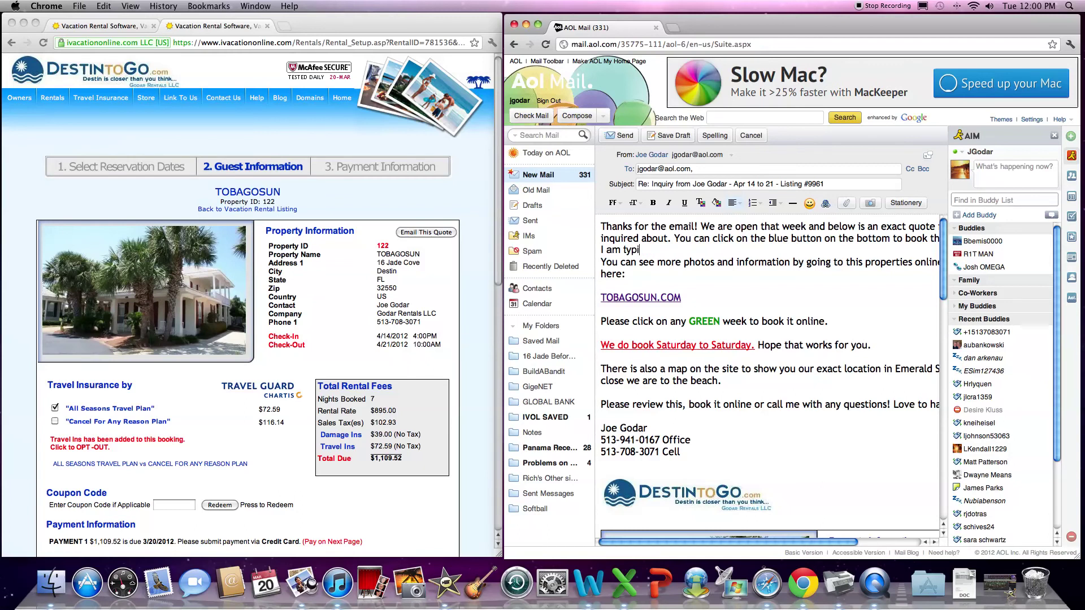
text(ng...so )
text(you can see the)
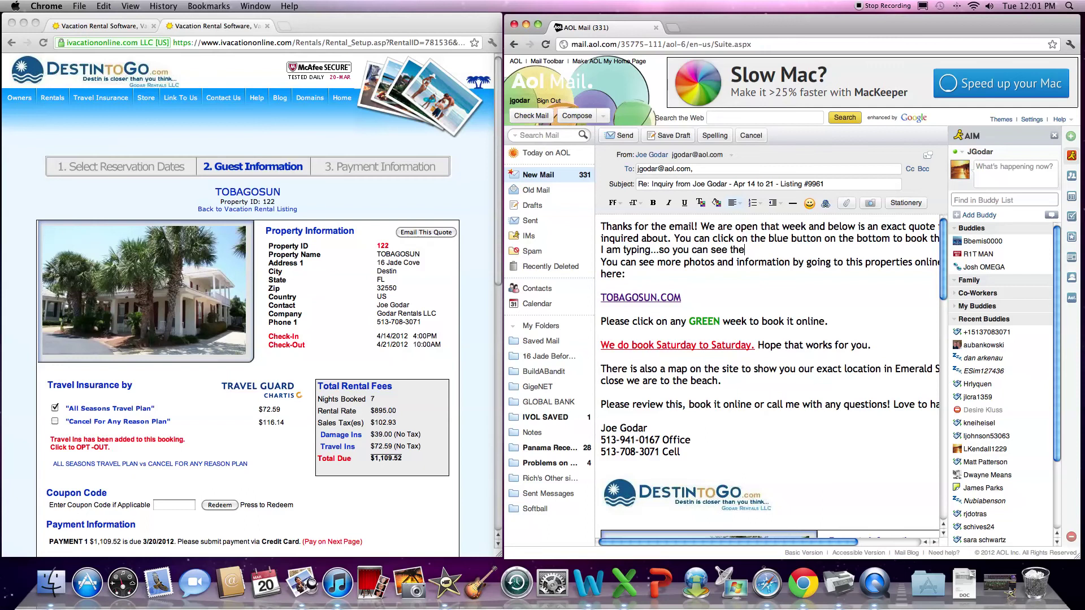
text(is...)
key(Return)
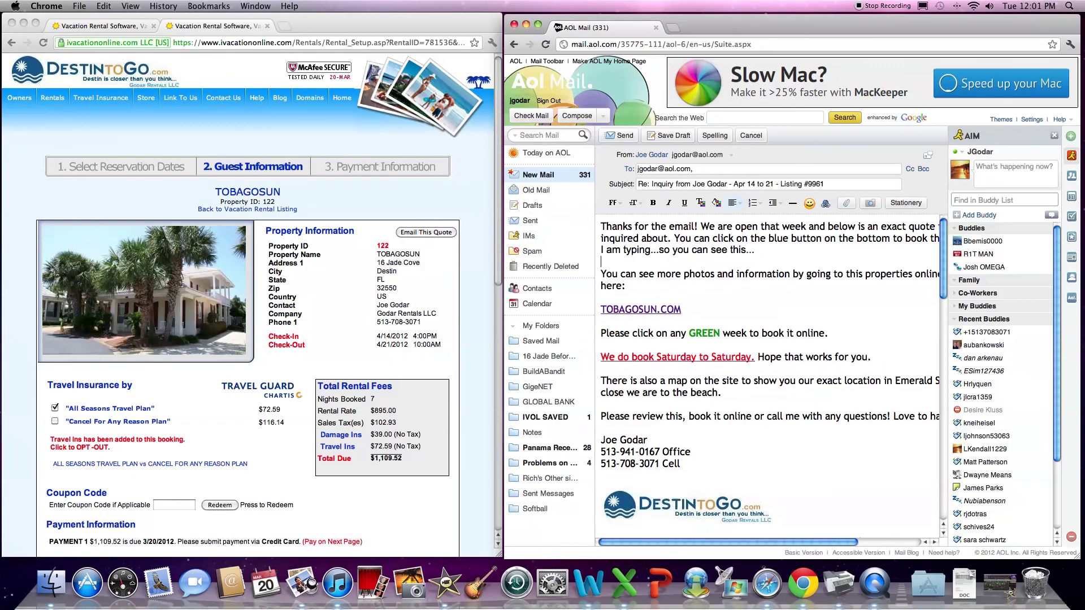
scroll(766, 305, down, 5)
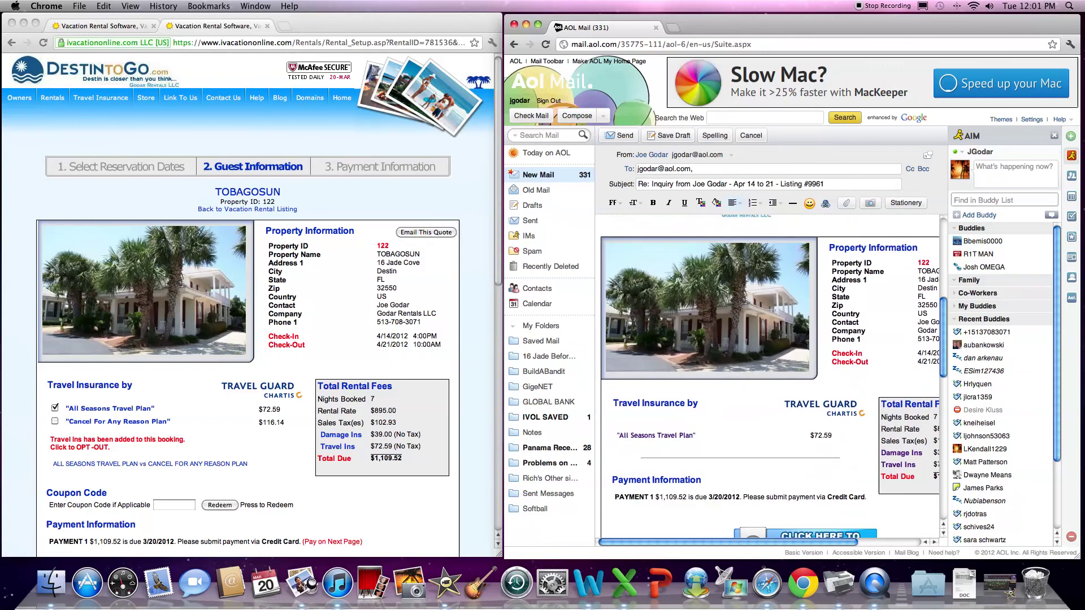
scroll(753, 416, down, 8)
scroll(753, 416, down, 1)
scroll(752, 416, down, 2)
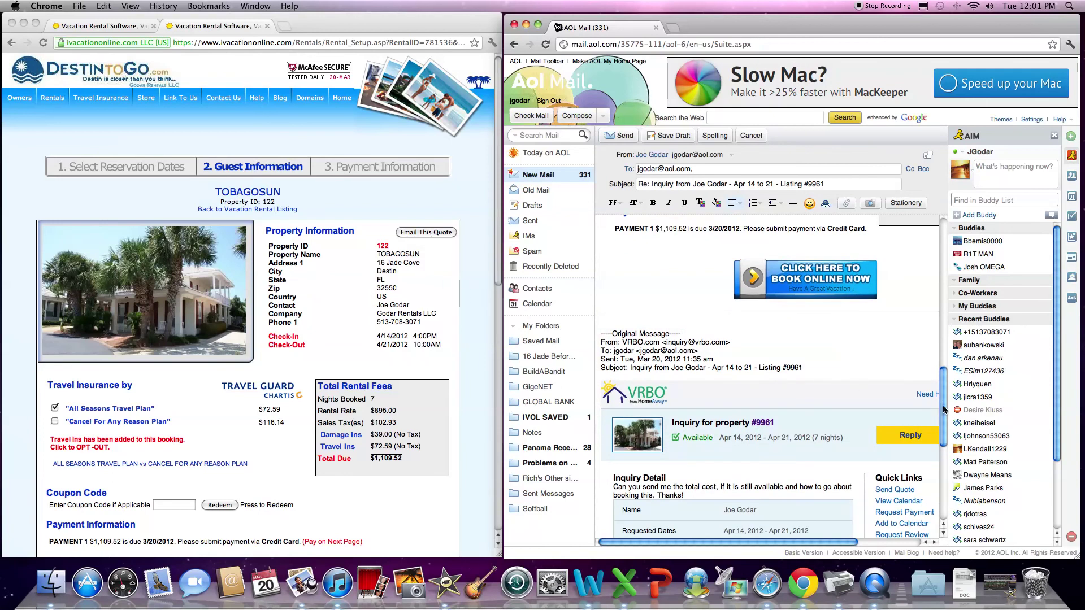
drag(944, 409, 951, 255)
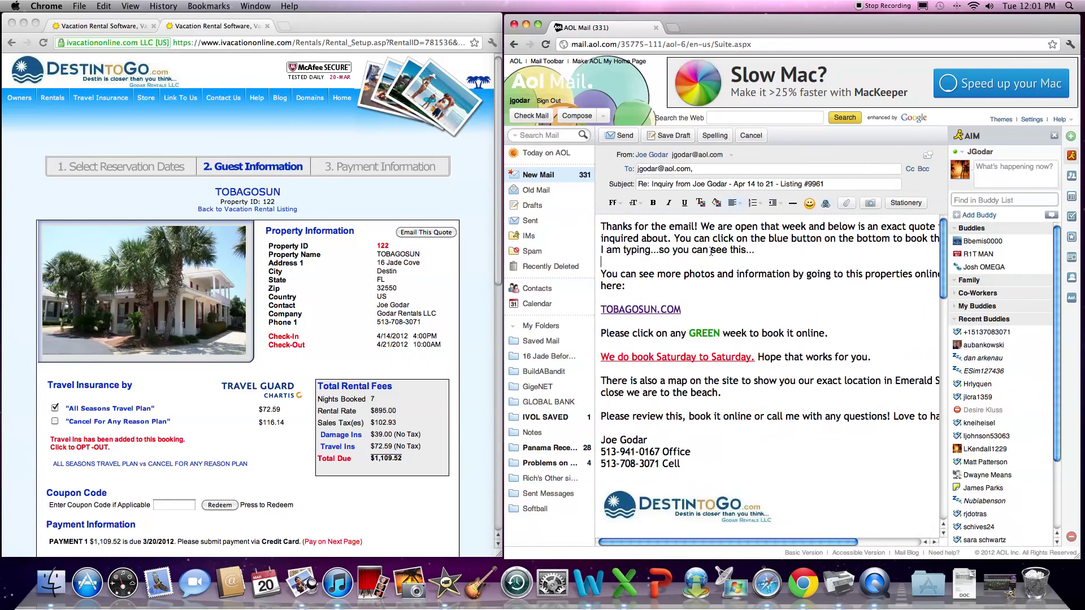
Step: From the booking page, start Email This Quote and insert a 'Type here' line after 'online.'
click(473, 211)
click(435, 232)
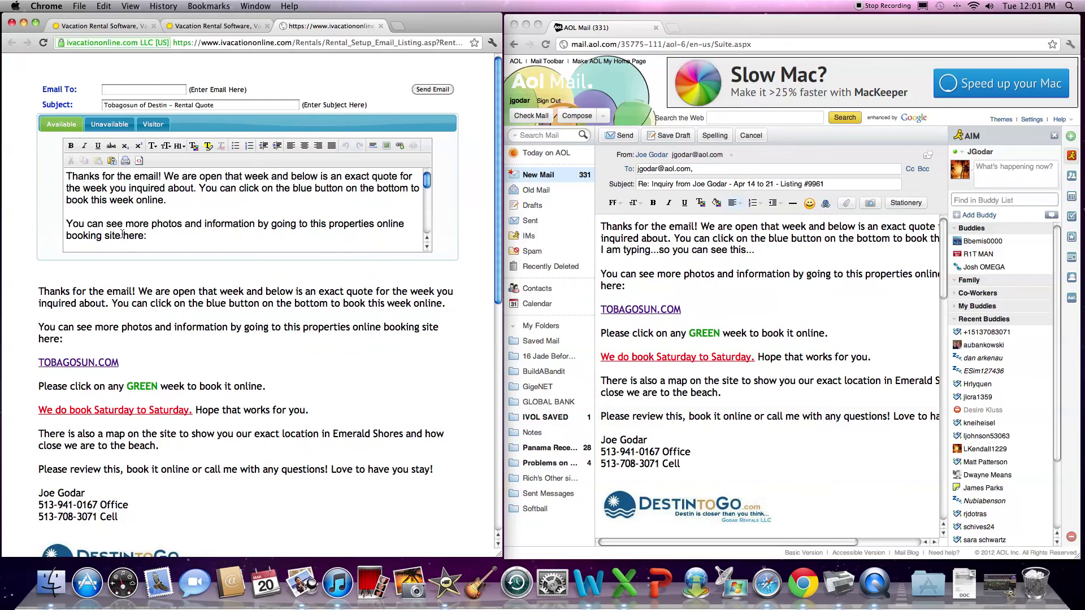
click(195, 203)
key(Return)
key(Return)
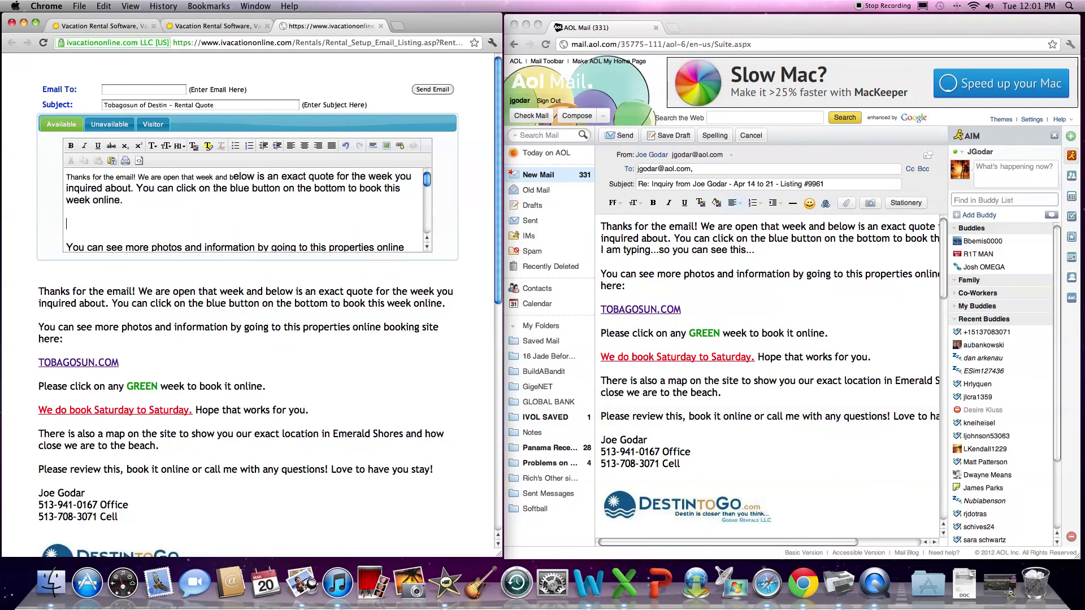
text(Type here)
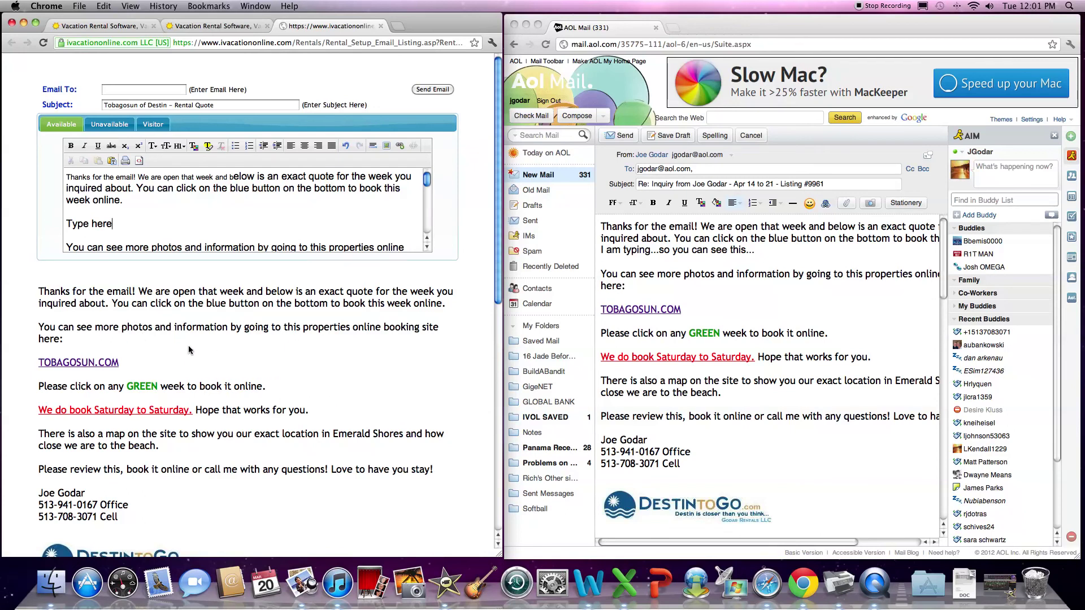
drag(116, 334, 39, 333)
click(102, 336)
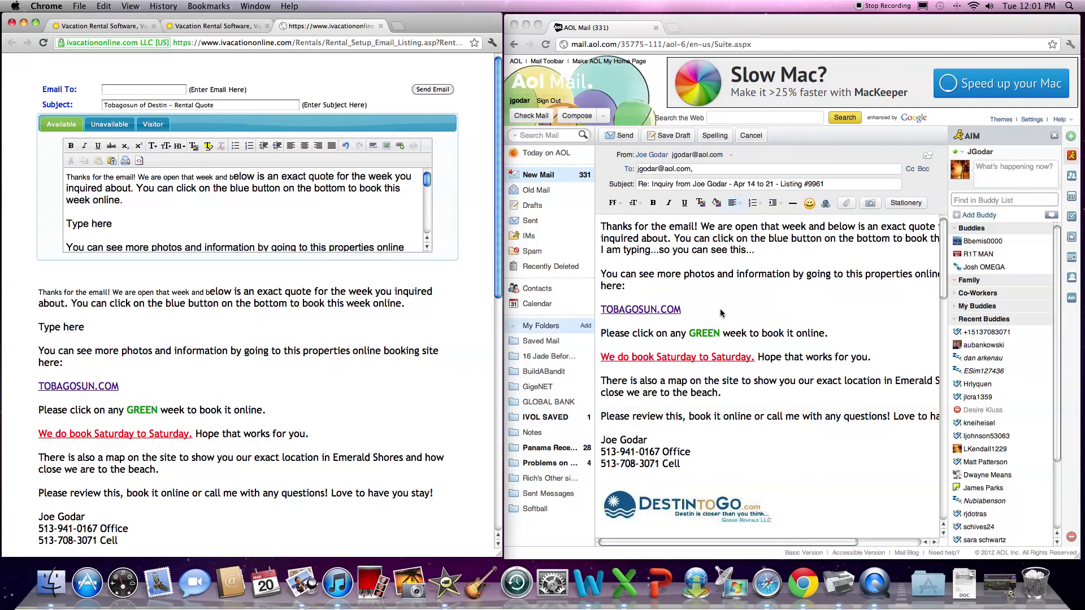
Step: Review the AOL reply draft's typed line and pasted DestinToGo quote and property information
click(832, 307)
scroll(833, 307, down, 2)
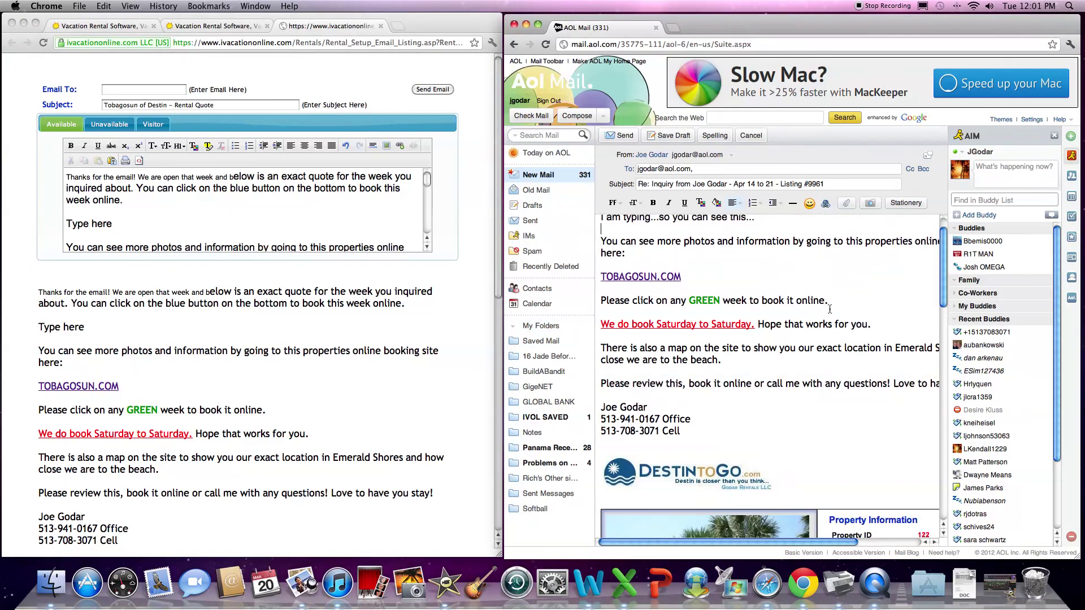
scroll(831, 309, down, 5)
scroll(829, 311, down, 5)
scroll(829, 311, up, 10)
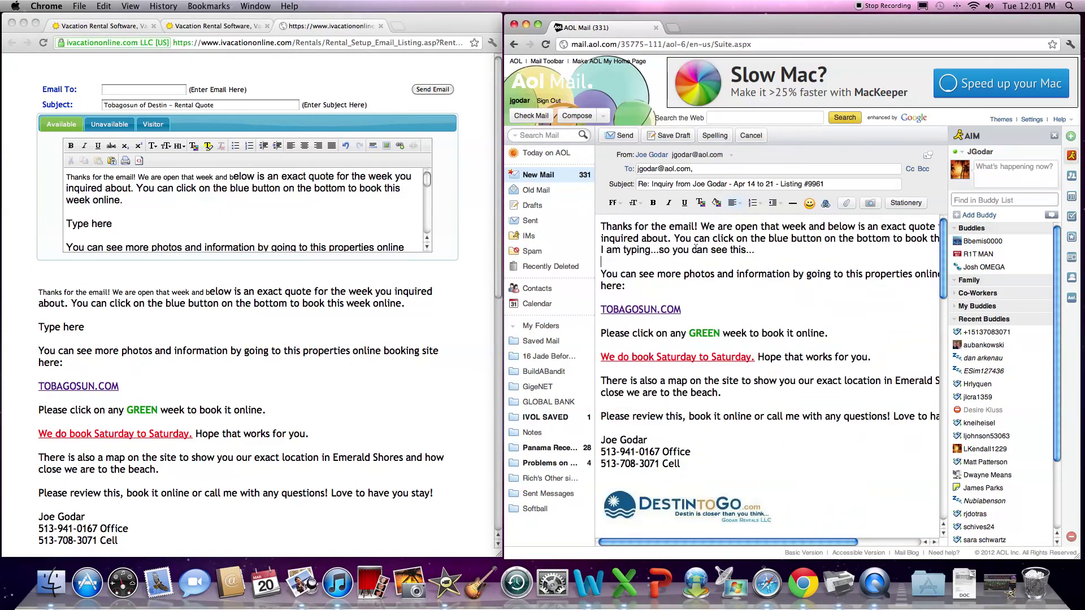